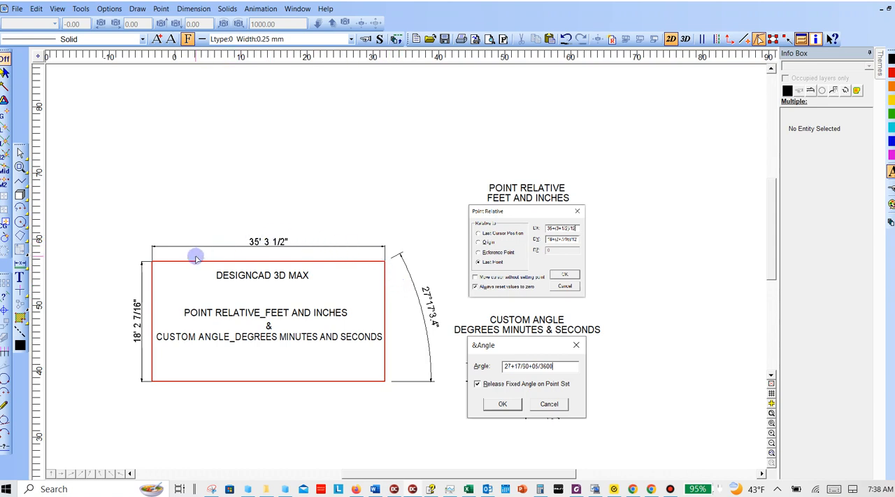
- Examine the red sample rectangle, its feet-and-inches dimensions, the angle dimension and the reference pictures of the Point Relative and Angle entries
mouse_move(123, 221)
left_mouse_down()
mouse_move(466, 407)
mouse_move(458, 403)
left_mouse_up()
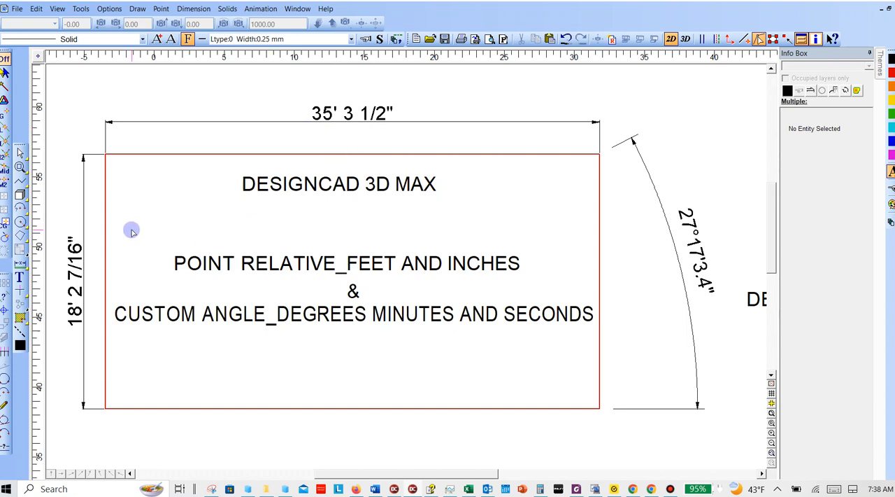
scroll(184, 184, "up", 1)
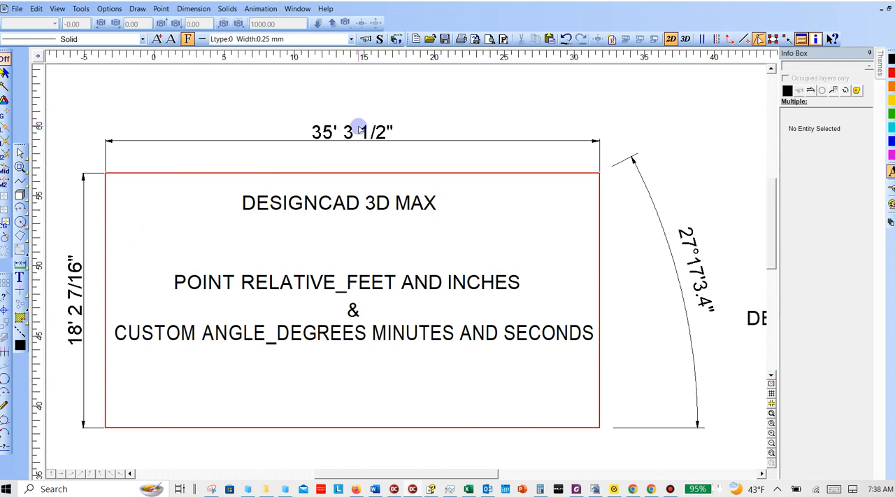
scroll(231, 196, "up", 2)
scroll(230, 196, "down", 2)
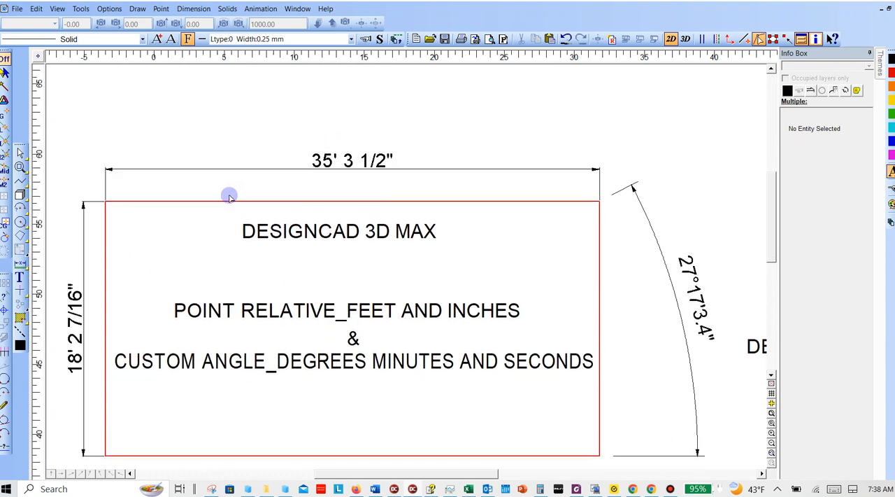
scroll(230, 195, "down", 2, "ctrl")
scroll(478, 245, "down", 4)
middle_click(556, 263)
middle_click_drag(556, 263, 242, 233)
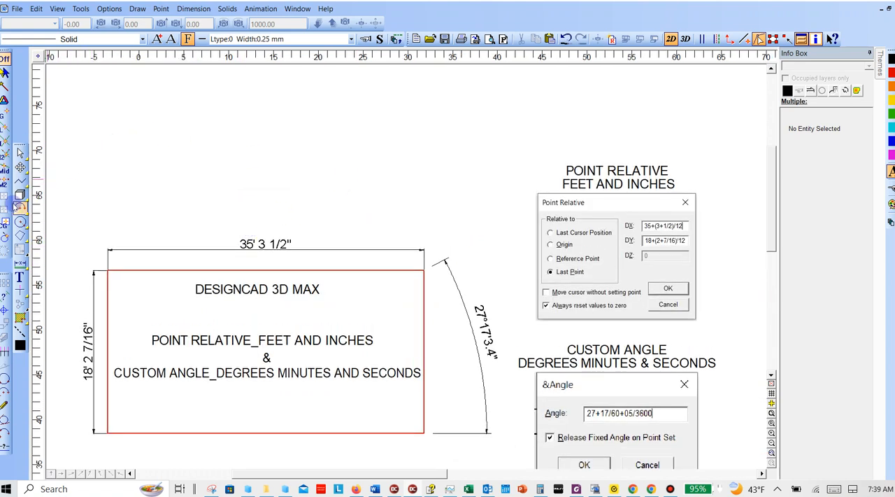
- Begin a 2D Box above the red sample rectangle and enter 35+(3+1/2)/12 as its Point Relative DX from the last point
left_click(20, 194)
left_click(134, 197)
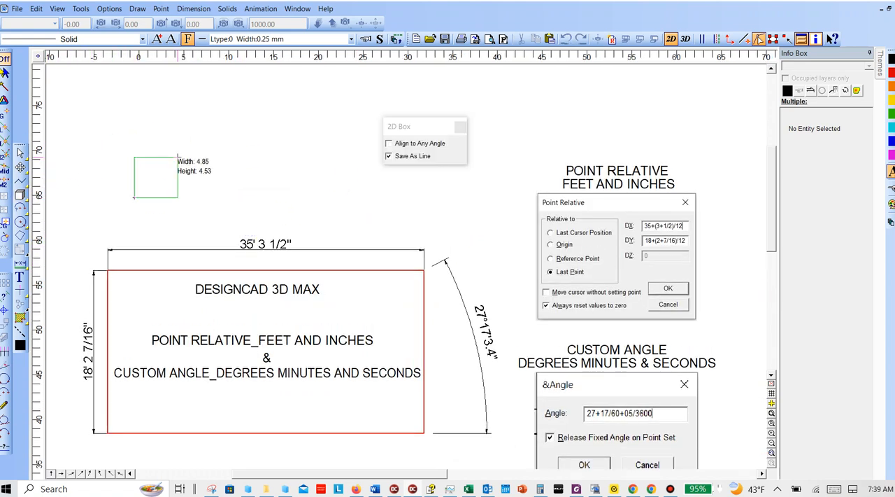
key("apostrophe")
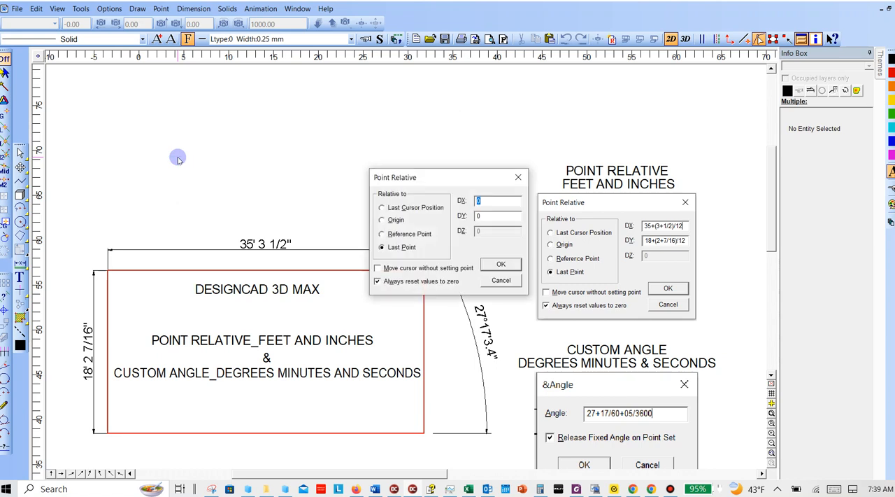
type("35+(3+")
type("1/2)/12")
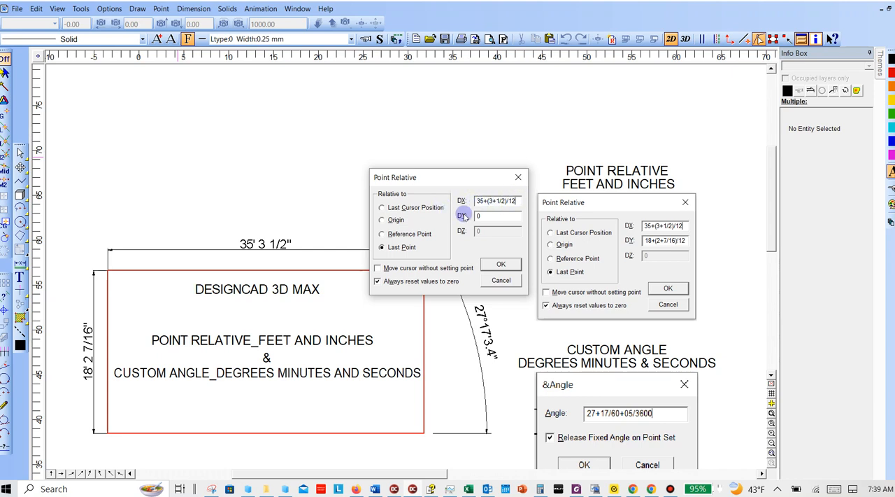
- Set the box's Point Relative DY to 18+(2+7/16)/12 and complete the rectangle
left_click(486, 217)
left_click_drag(487, 217, 455, 223)
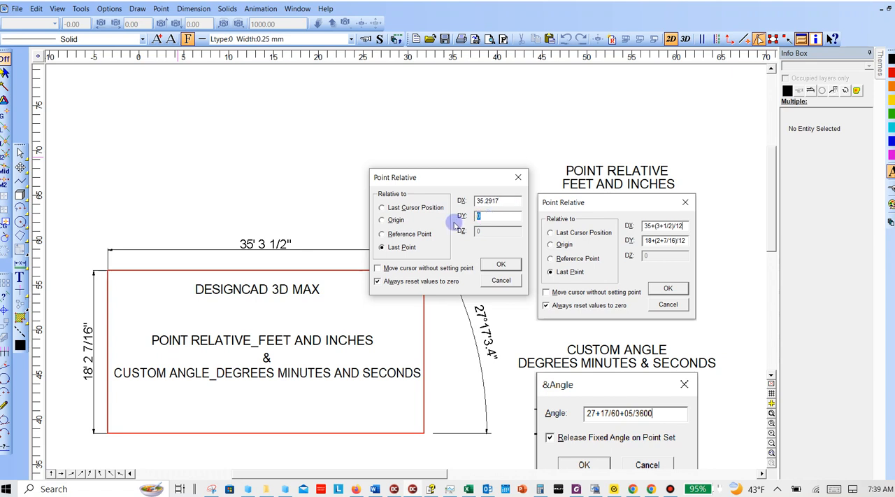
type("18")
type("+(2")
type("+7/16")
type(")'1")
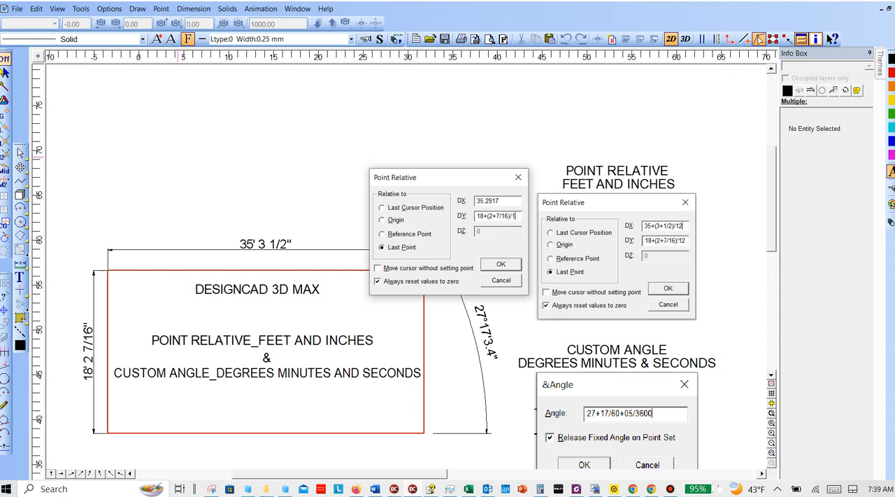
type("2")
key("Return")
scroll(355, 96, "up", 2)
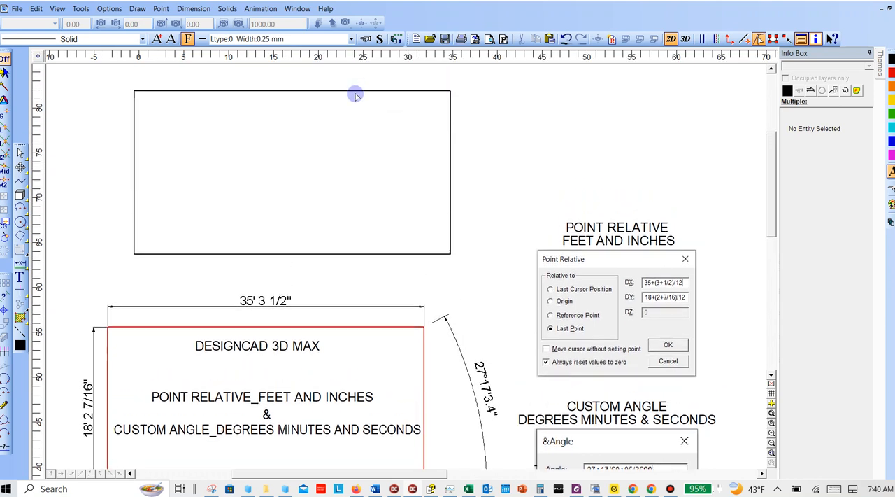
scroll(359, 122, "up", 2, "ctrl")
scroll(374, 297, "up", 1)
scroll(377, 292, "down", 3)
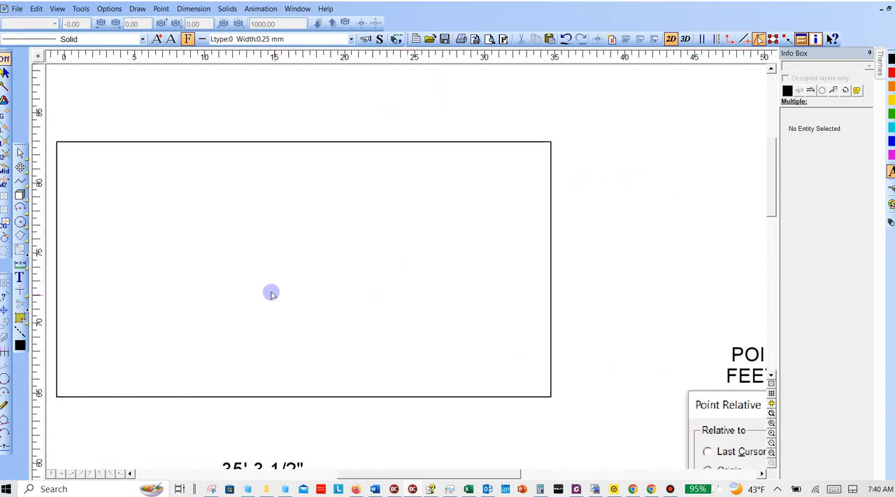
middle_click_drag(271, 293, 335, 281)
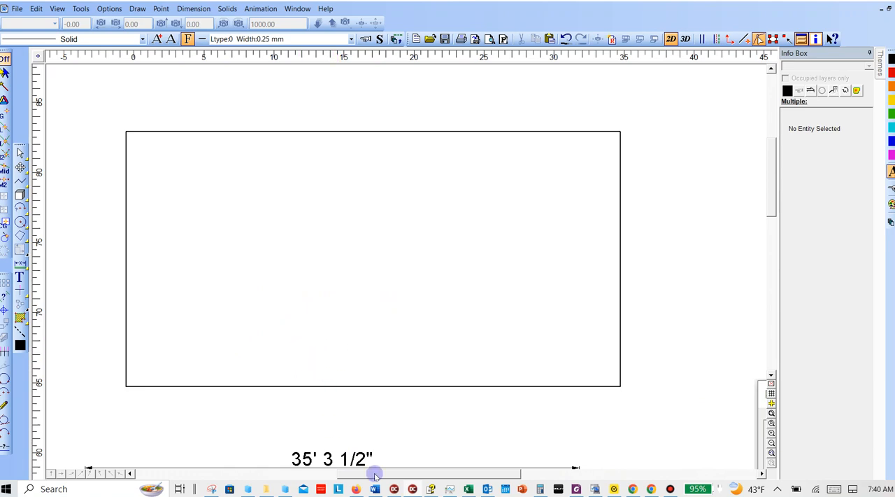
- Switch to the Excel workbook, recalculate its random values, and inspect the formulas in cells A2, B2 and C2
left_click(468, 489)
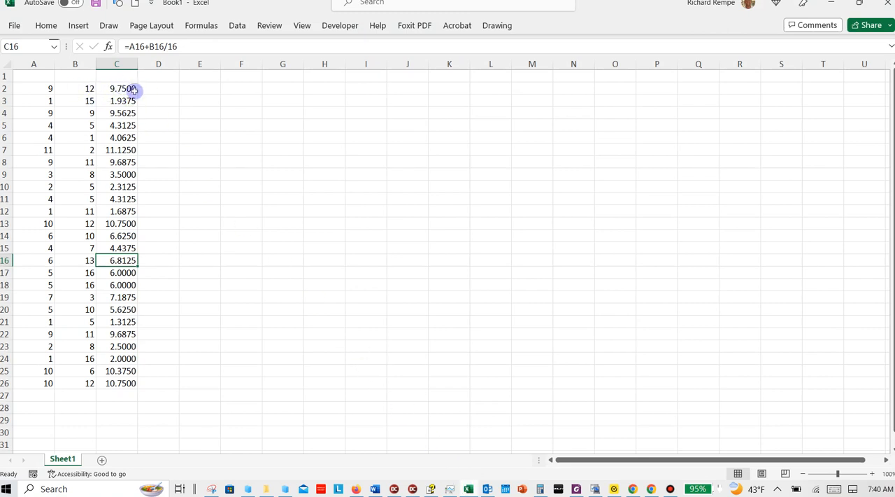
double_click(156, 87)
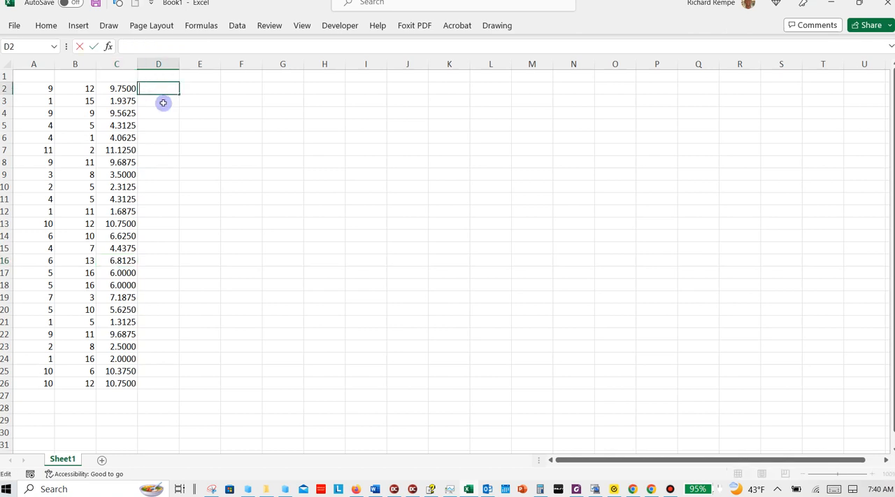
key("Return")
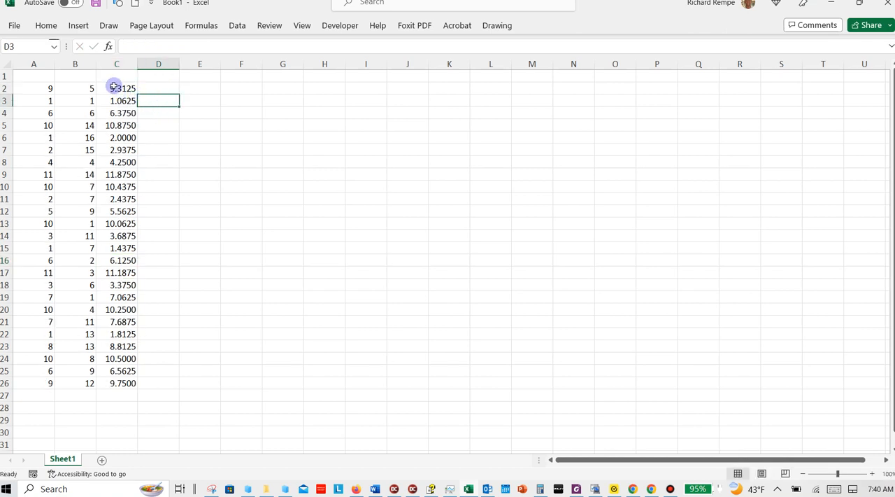
left_click(34, 90)
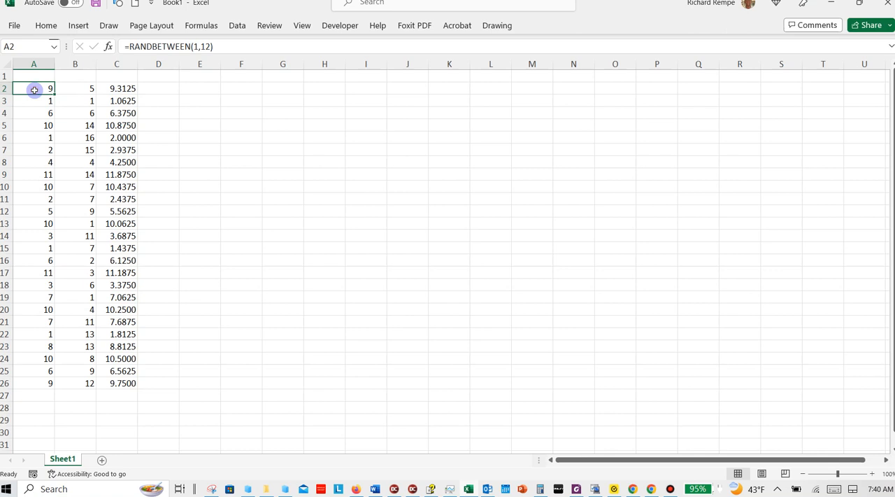
left_click(90, 88)
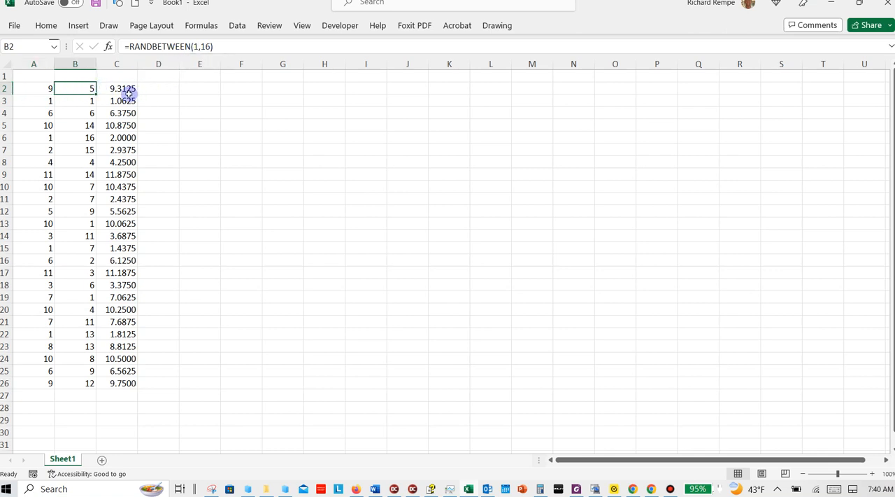
left_click(129, 89)
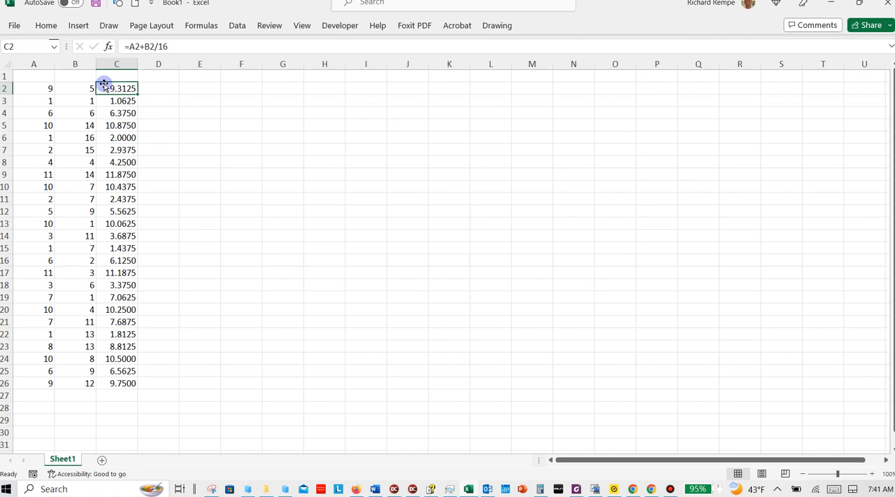
- Return to DesignCAD and delete the black rectangle above the red sample
left_click(830, 4)
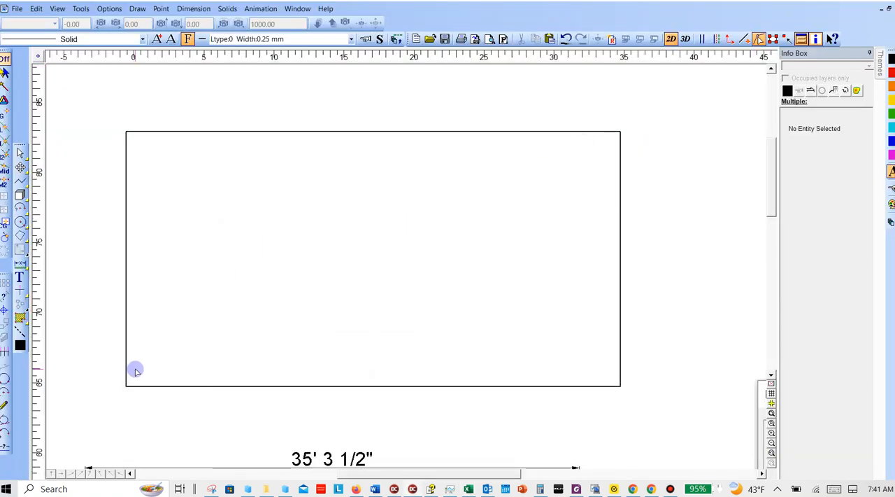
key("d")
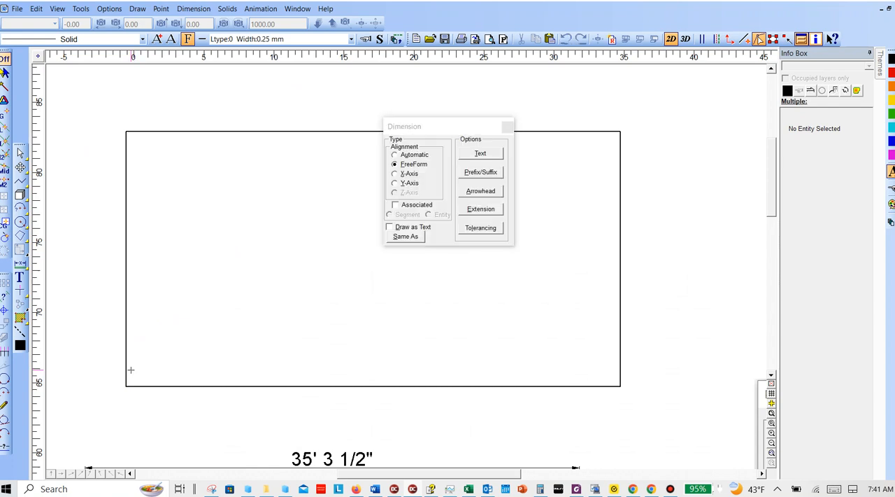
key("Escape")
left_click(125, 132)
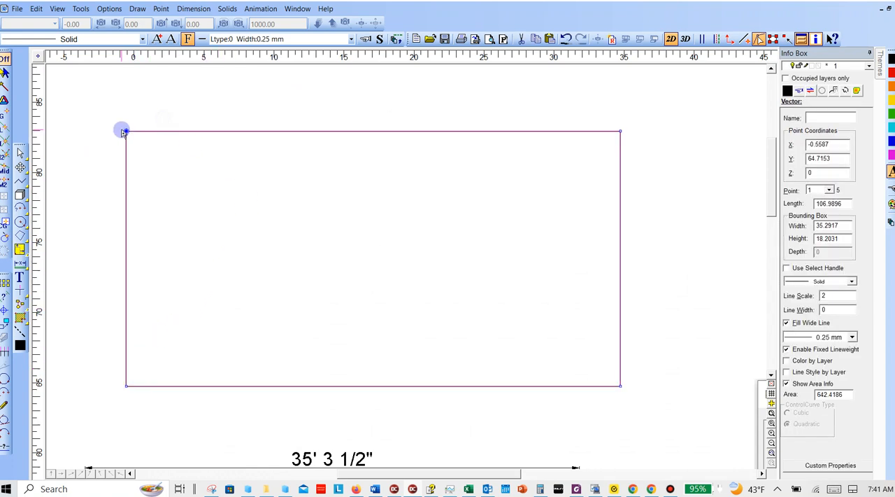
key("Delete")
scroll(137, 140, "down", 3)
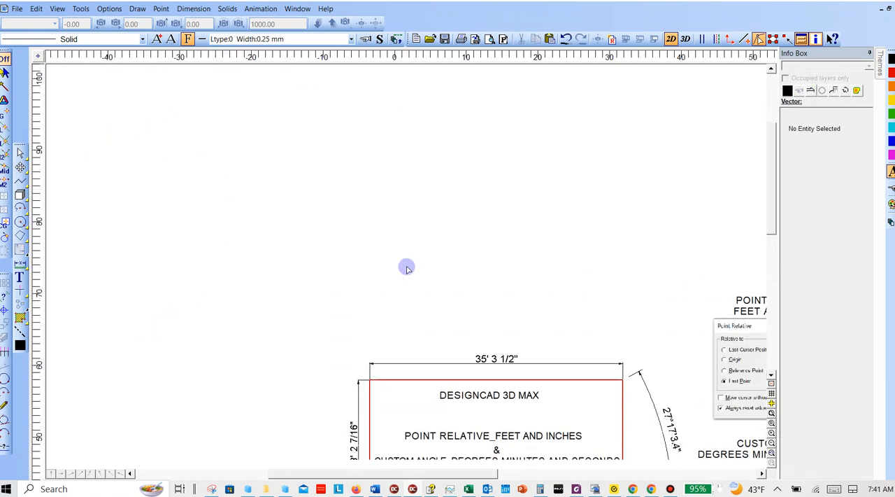
middle_click_drag(454, 255, 226, 131)
scroll(178, 146, "up", 1)
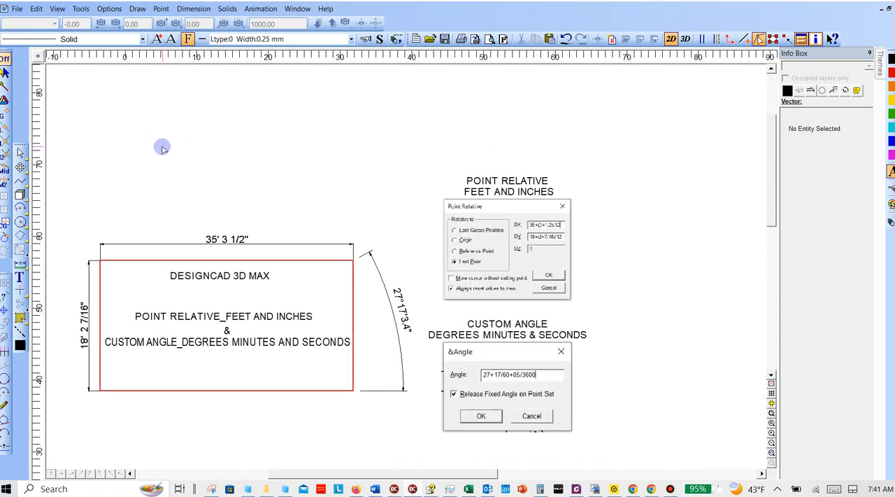
left_click(20, 194)
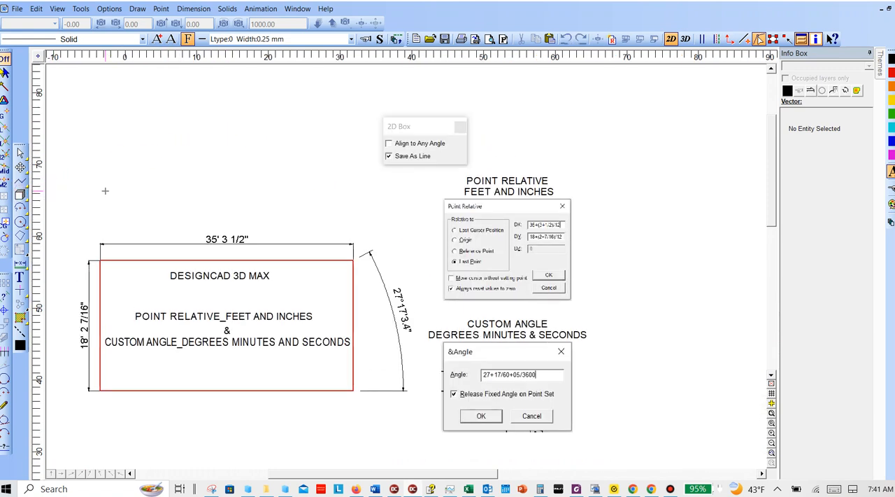
left_click(105, 190)
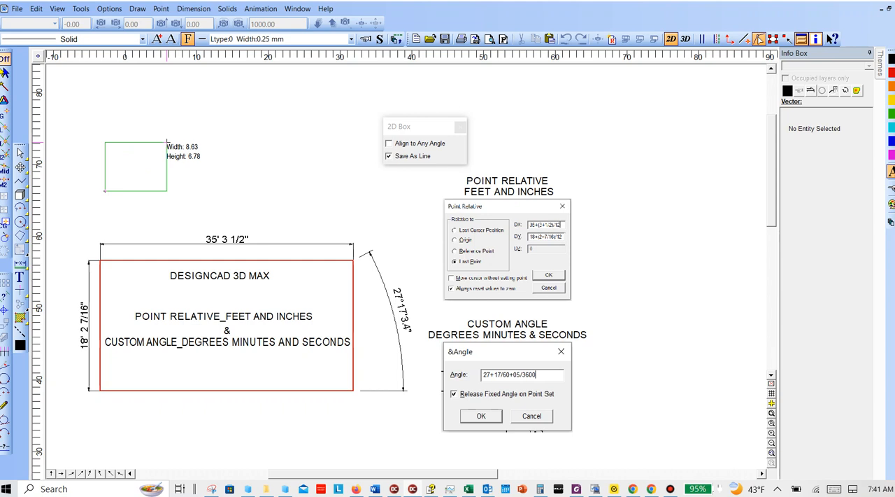
key("Escape")
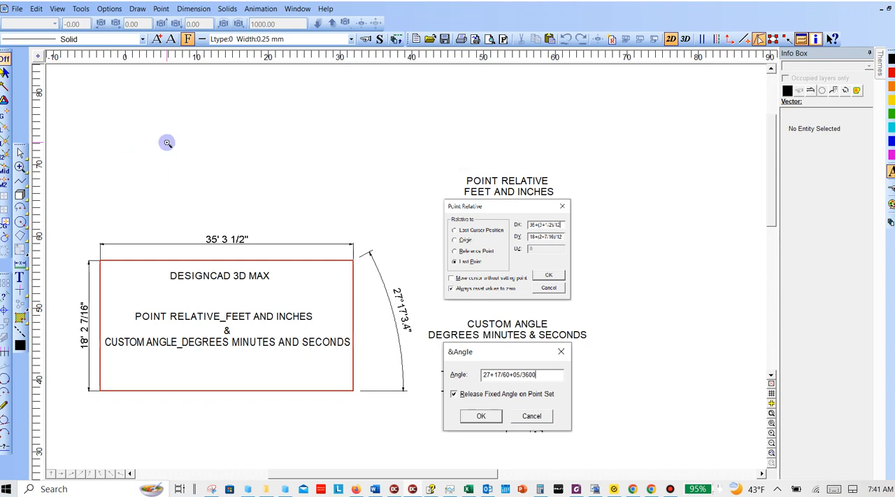
key("Escape")
key("Escape")
key("Escape")
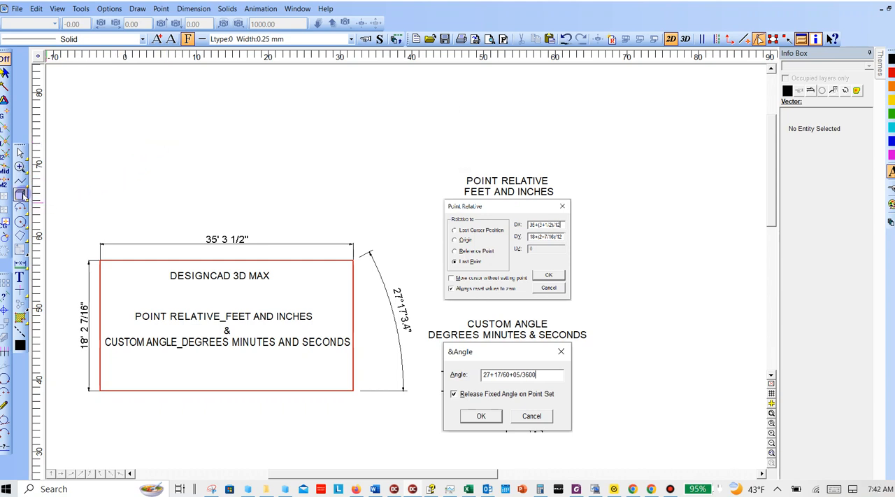
- Draw a small freehand box above the red sample rectangle and delete it
left_click(21, 194)
left_click(101, 200)
left_click(128, 177)
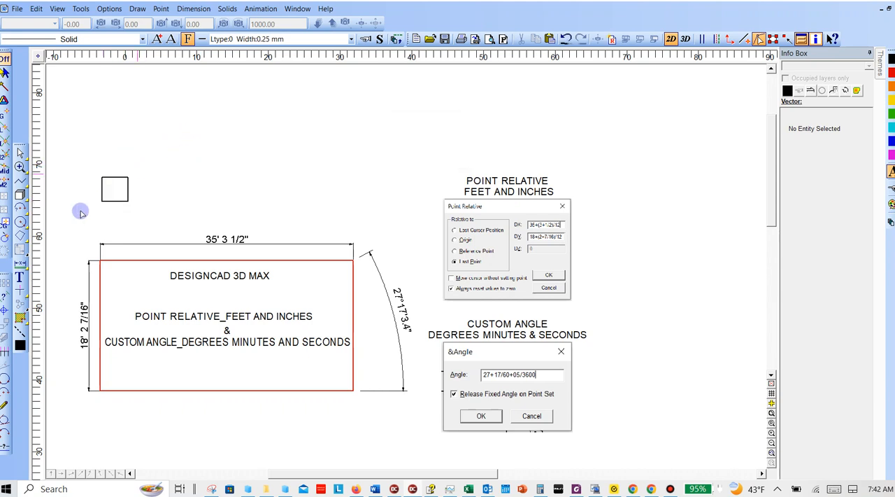
left_click(101, 201)
key("Delete")
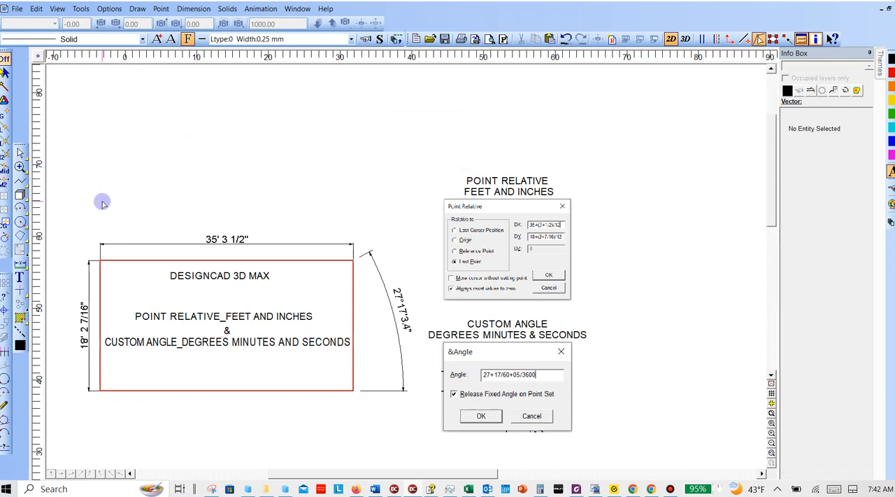
- Draw a 2D Box above the red sample using a Point Relative DX offset only, leaving DY at 0
left_click(20, 195)
left_click(119, 197)
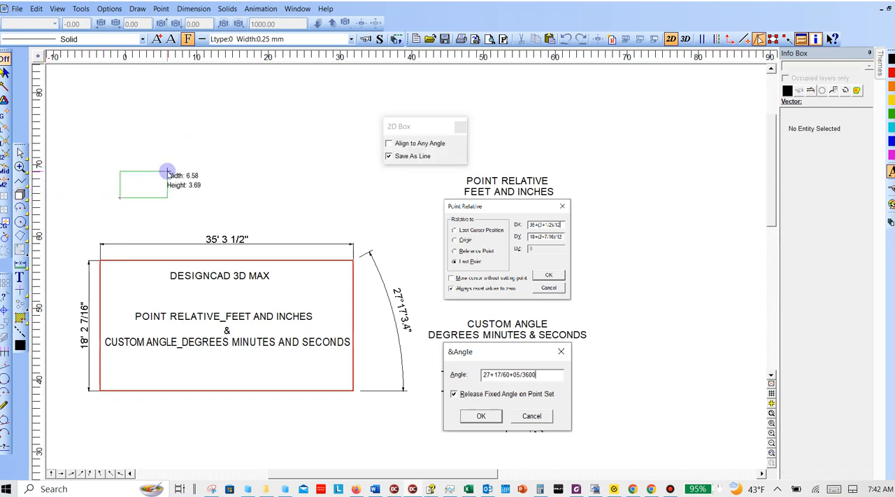
key("apostrophe")
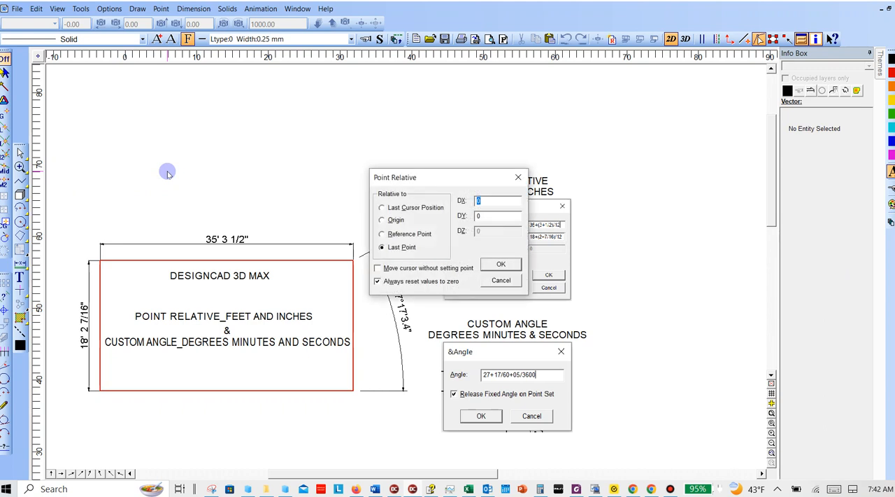
type("35+3.5/12")
key("Return")
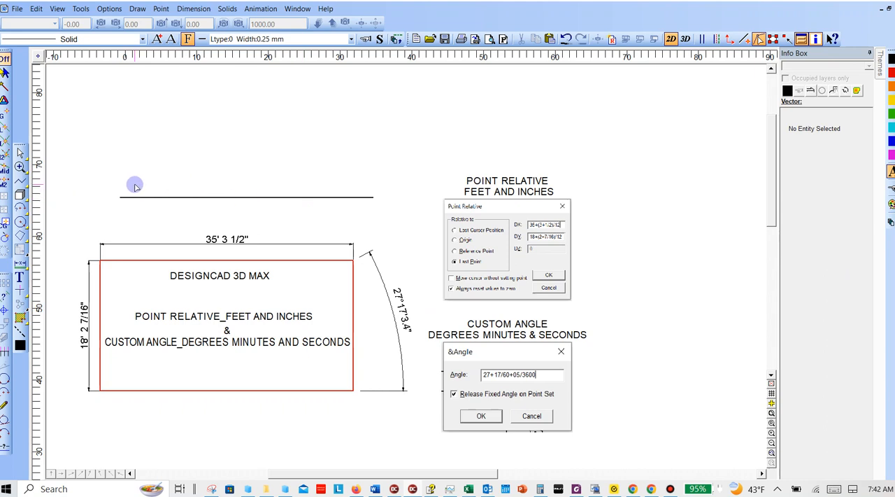
- Draw a 2D Box above the red sample using Point Relative, with DX 35+3.5/12 and DY equivalent to 18' 2 7/16"
key("apostrophe")
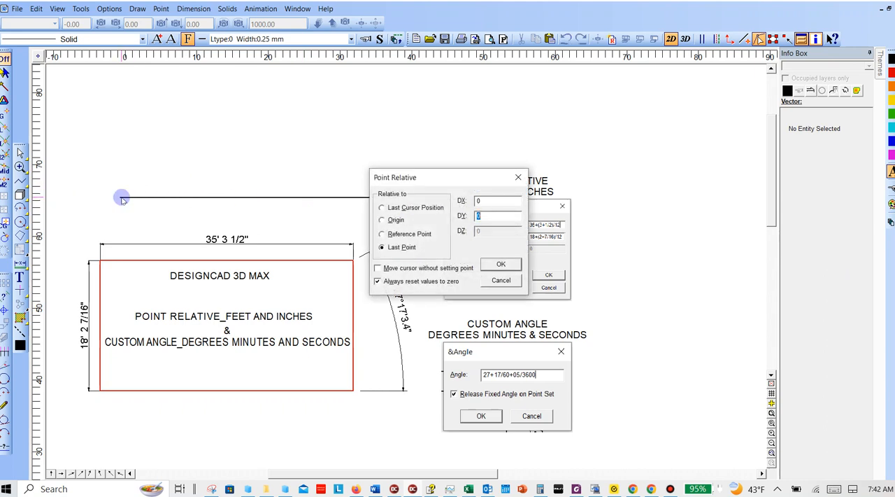
key("Escape")
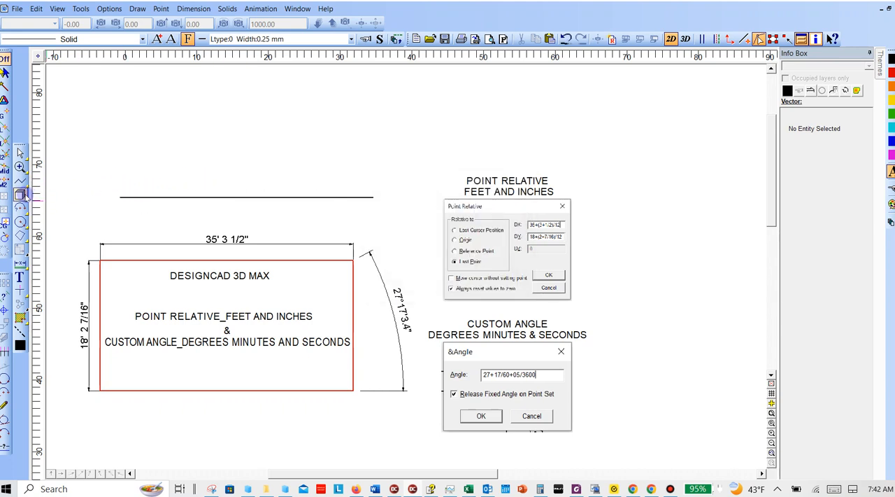
left_click(20, 194)
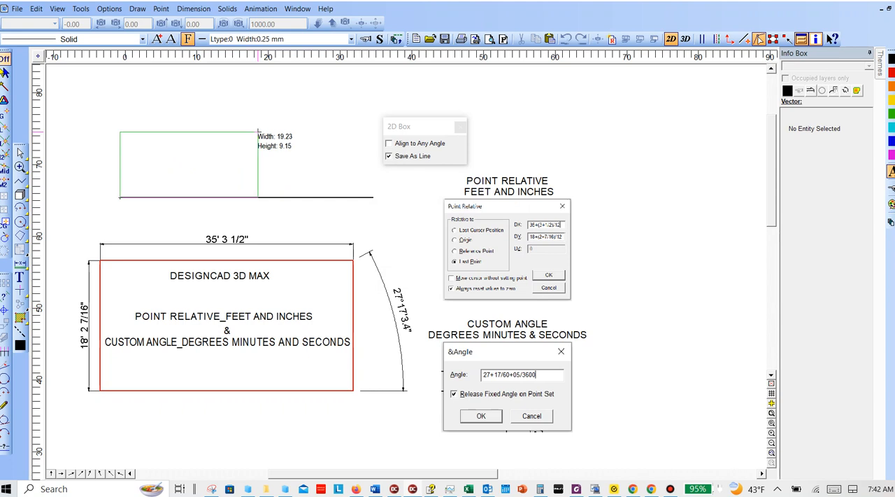
key("apostrophe")
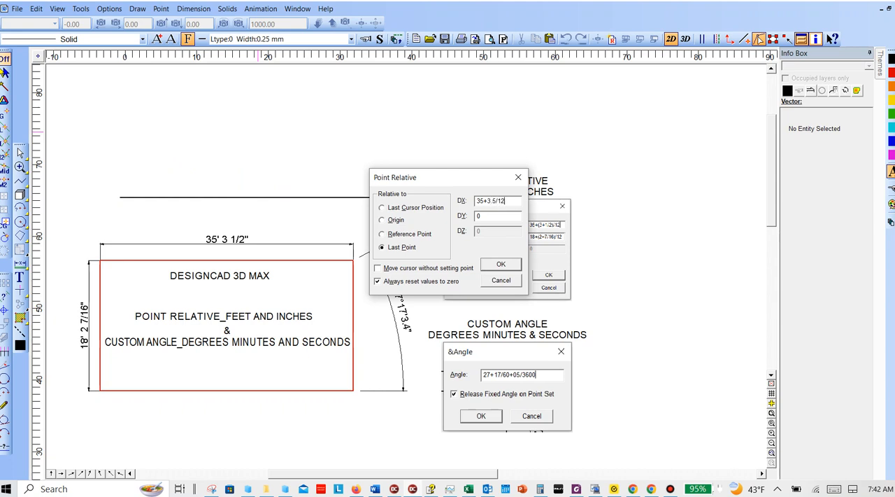
key("Tab")
key("Return")
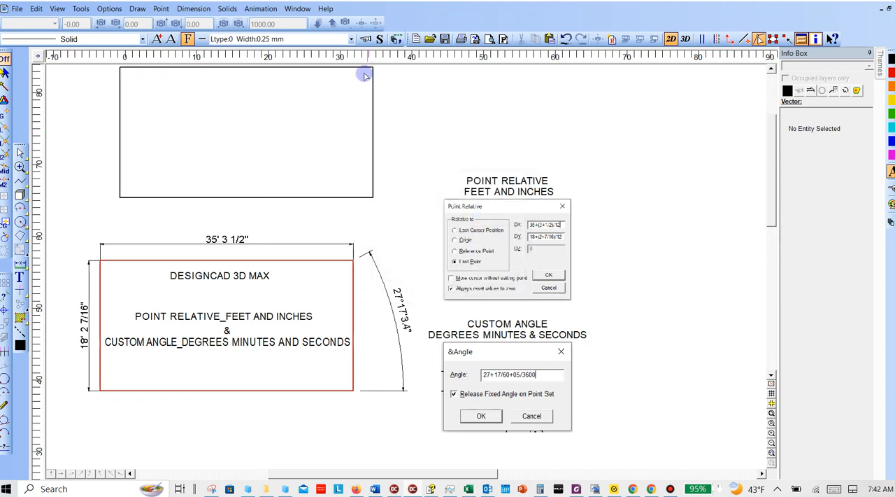
- Add a FreeForm dimension for the new black rectangle's height, placed outside its left edge
scroll(350, 94, "up", 2)
key("d")
right_click(120, 246)
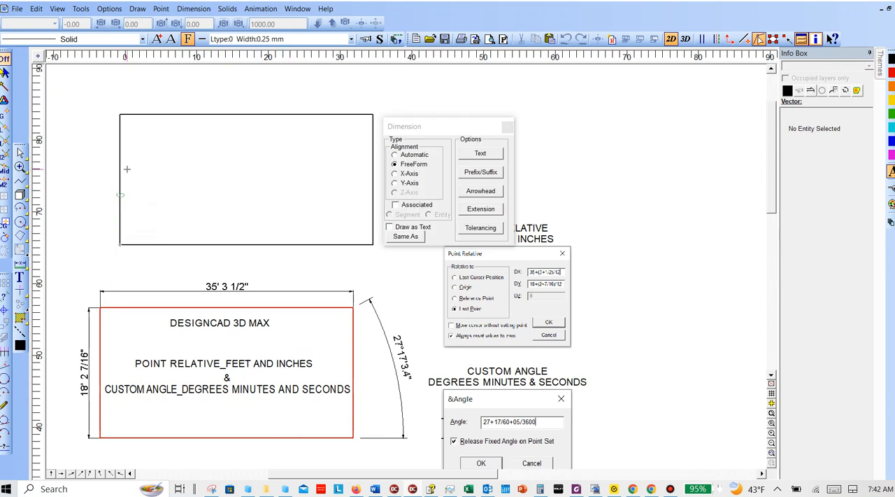
right_click(119, 115)
left_click(95, 121)
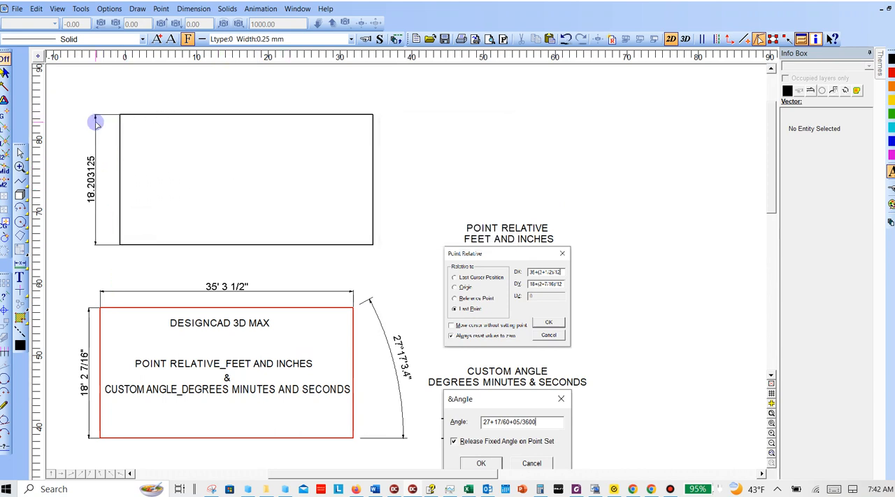
- Set the black rectangle's height dimension to accuracy .0001 and the feet-and-inches format 1' 6 3/4"
left_click(95, 156)
left_click(827, 114)
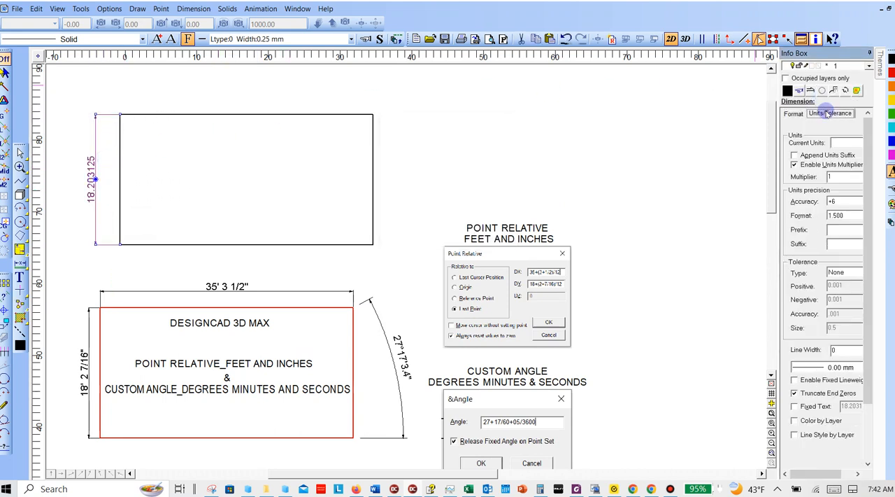
left_click(839, 201)
scroll(841, 211, "up", 5)
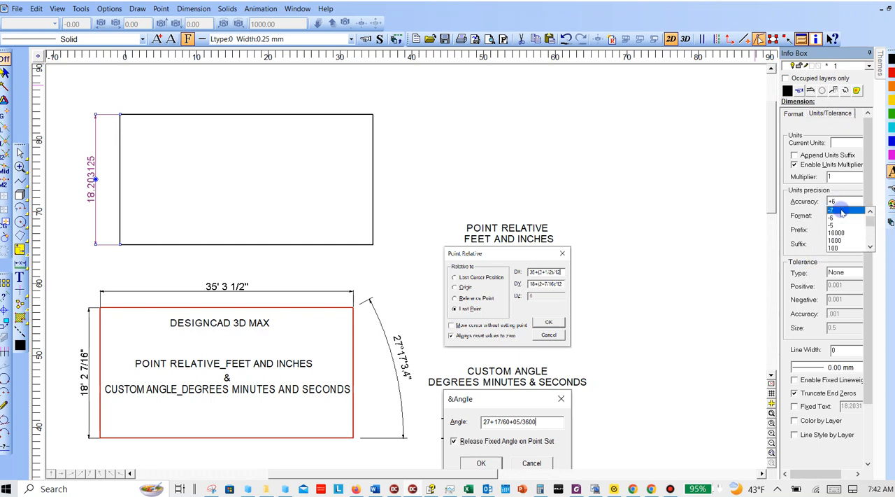
scroll(841, 240, "down", 3)
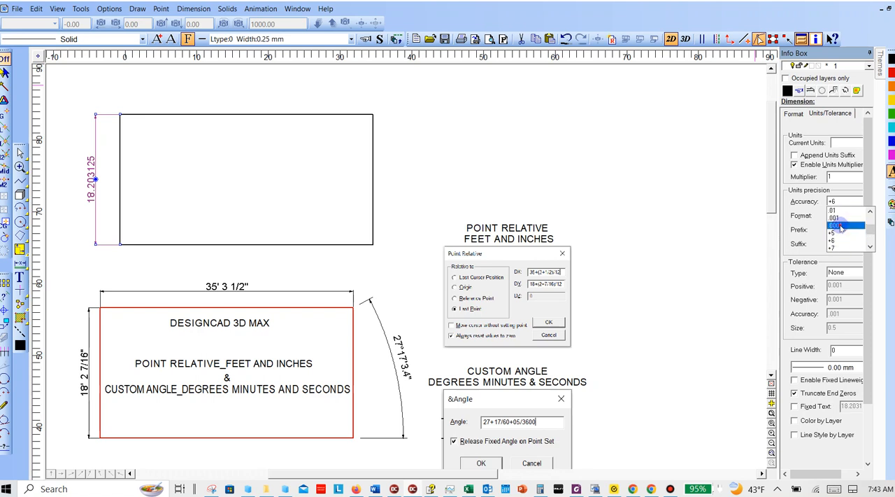
left_click(842, 227)
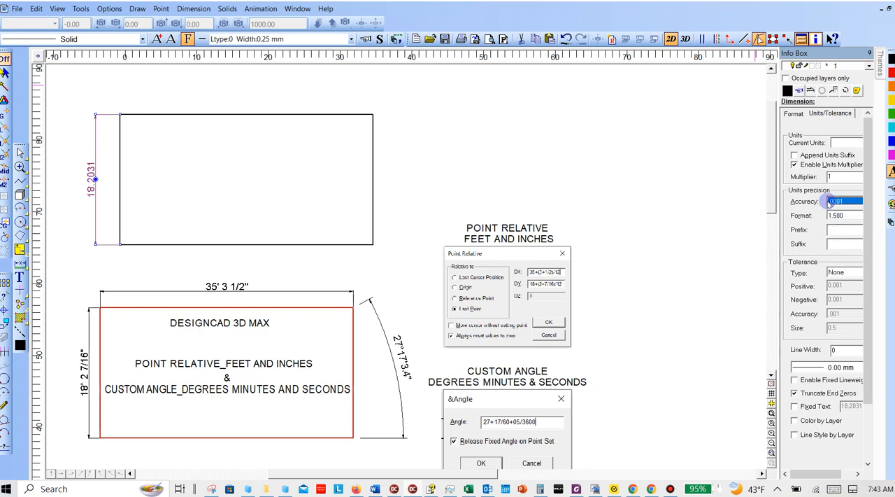
left_click(849, 216)
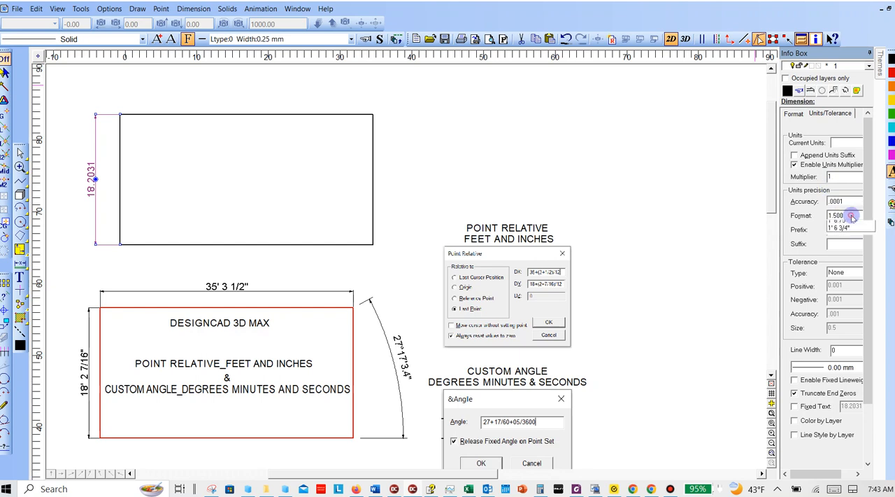
left_click(849, 247)
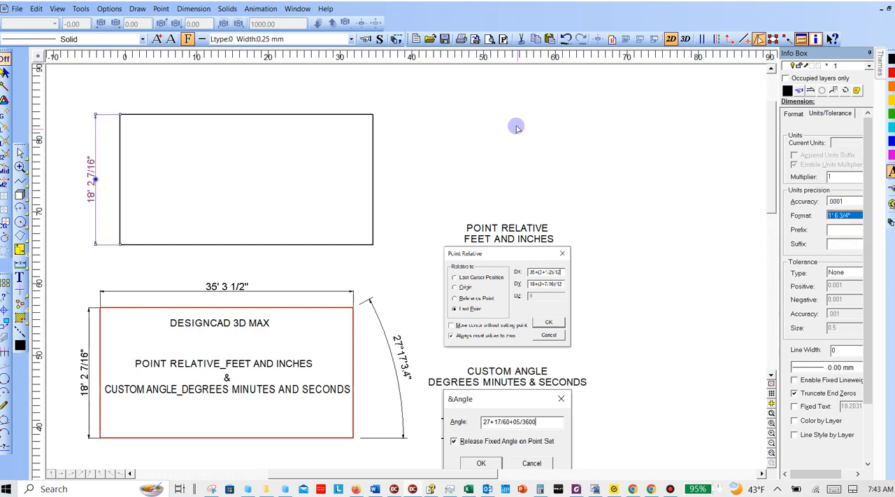
left_click(498, 110)
- Dimension the black rectangle's top edge, using Same As to match the format of its height dimension
key("d")
left_click(121, 114)
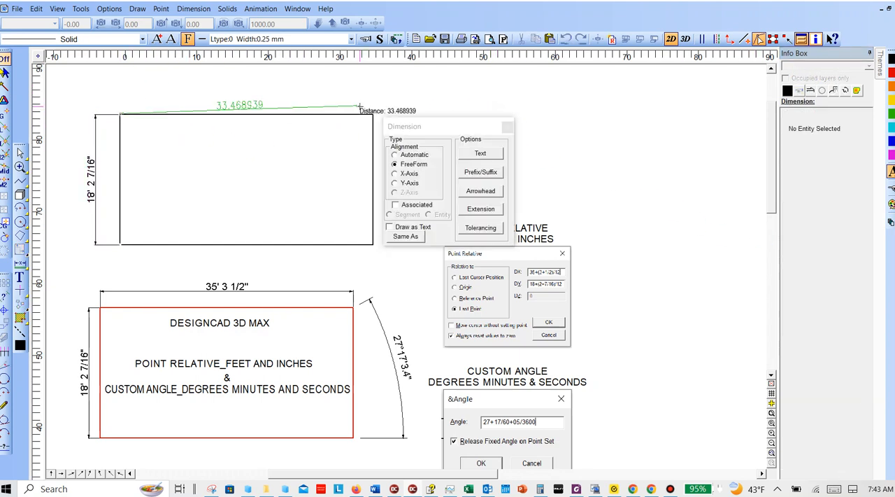
left_click(373, 114)
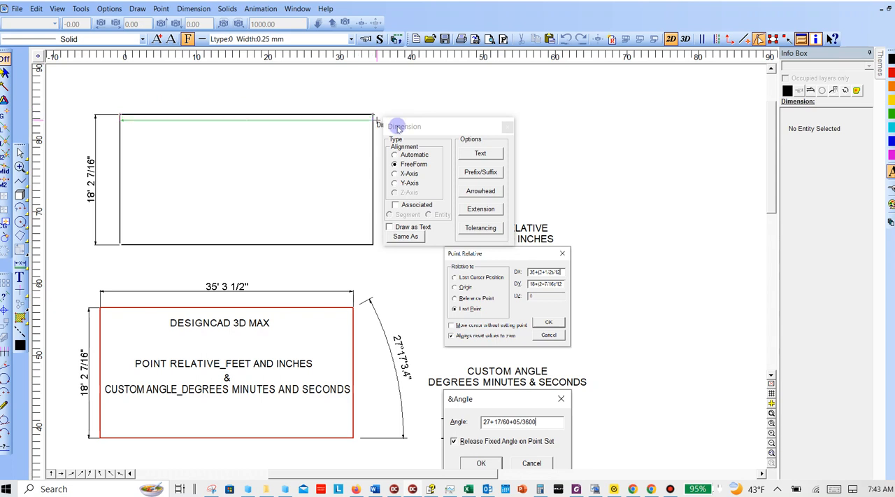
left_click(414, 235)
left_click(78, 179)
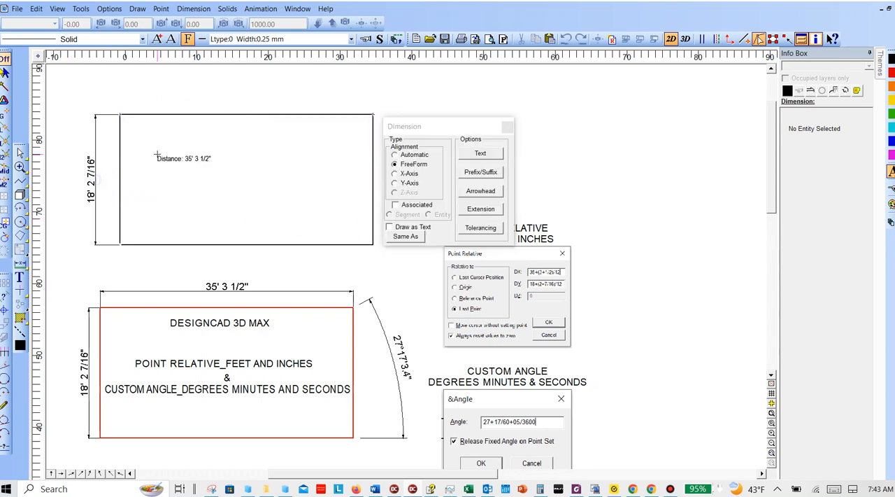
left_click(231, 96)
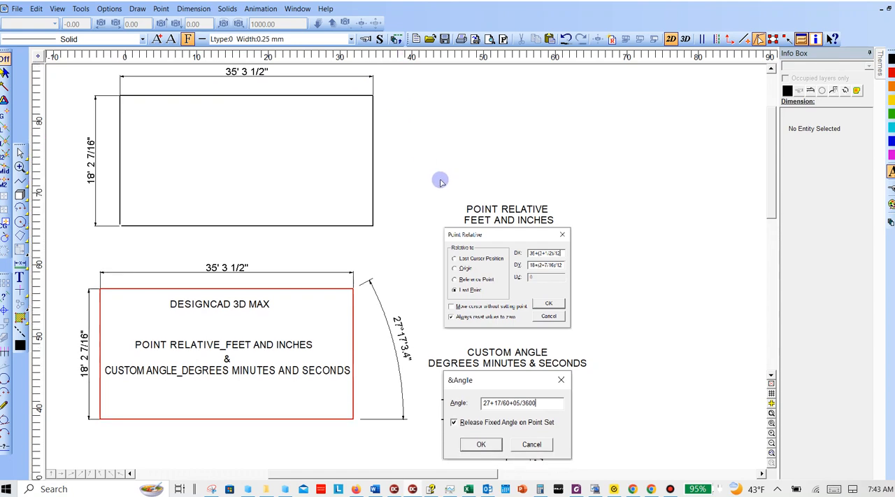
scroll(462, 203, "down", 2)
scroll(470, 210, "down", 2)
scroll(417, 188, "up", 4)
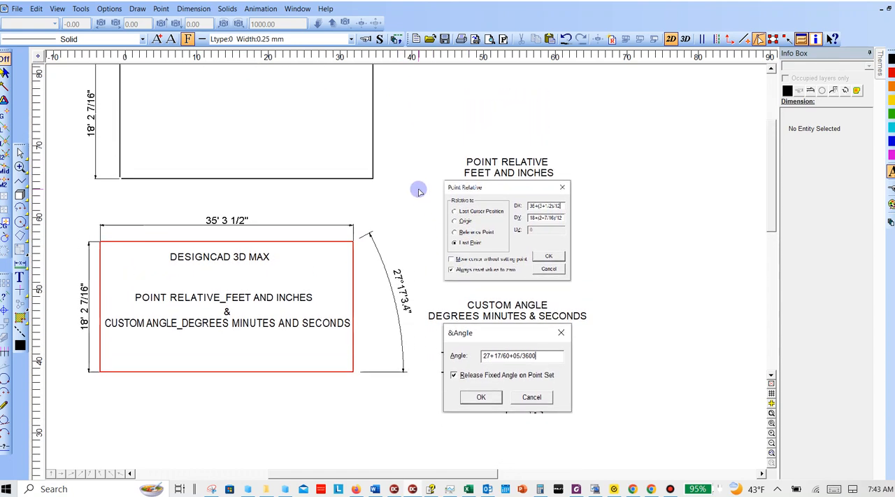
scroll(350, 179, "up", 1)
left_click(120, 262)
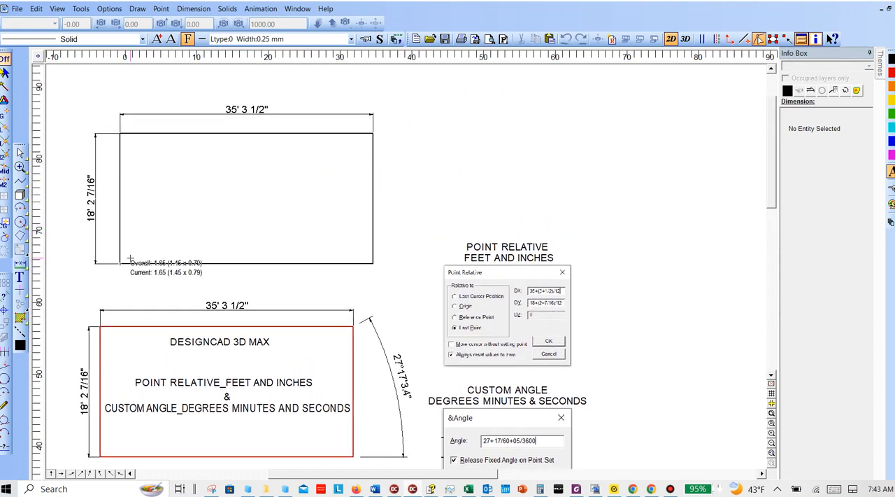
right_click(193, 213)
key("c")
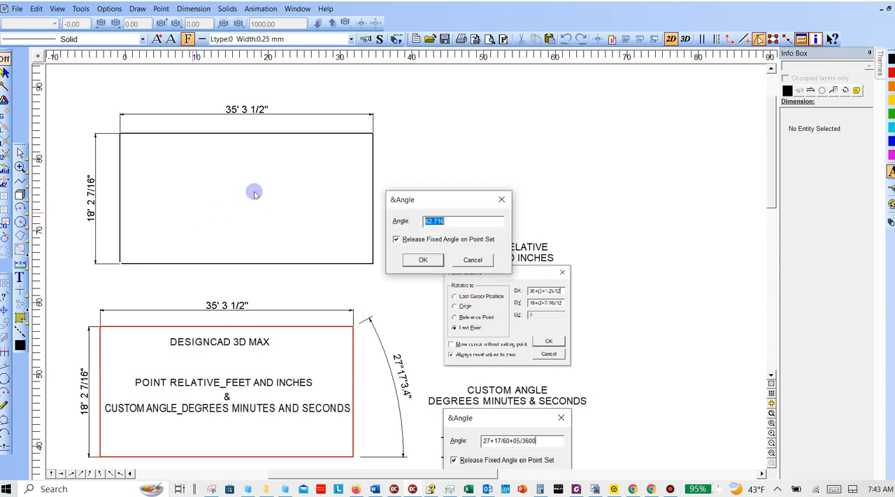
key("Escape")
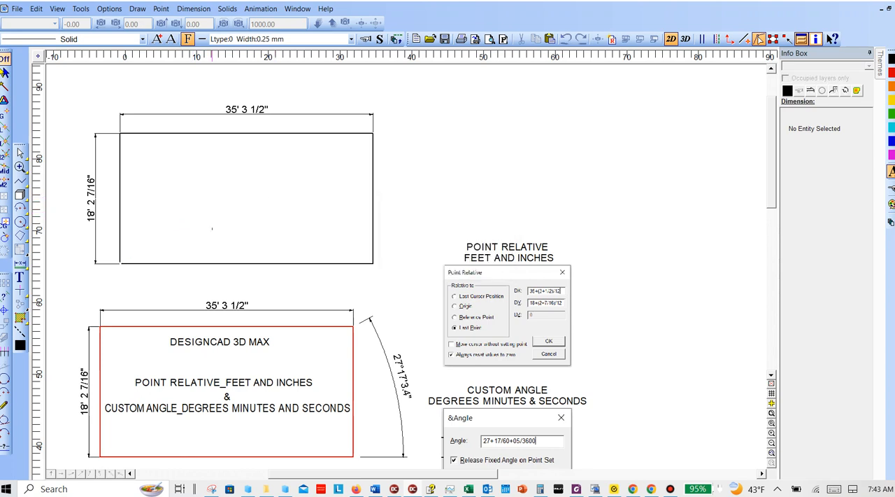
left_click(121, 262)
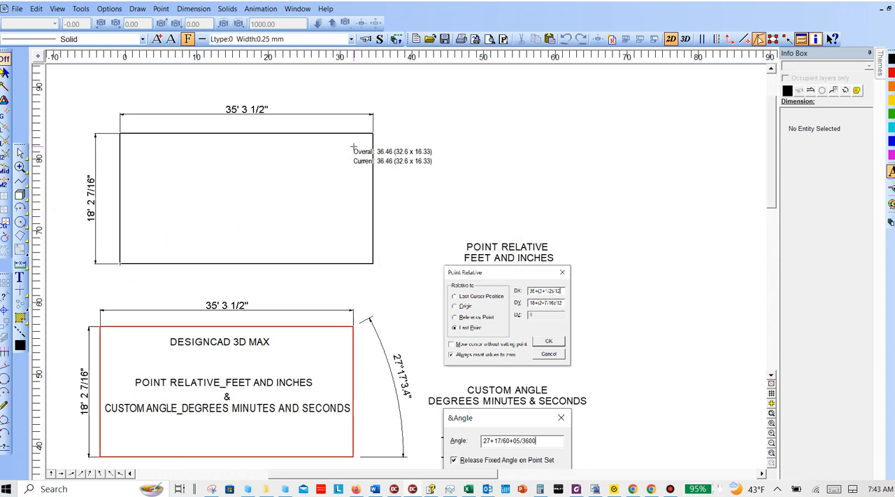
right_click(285, 209)
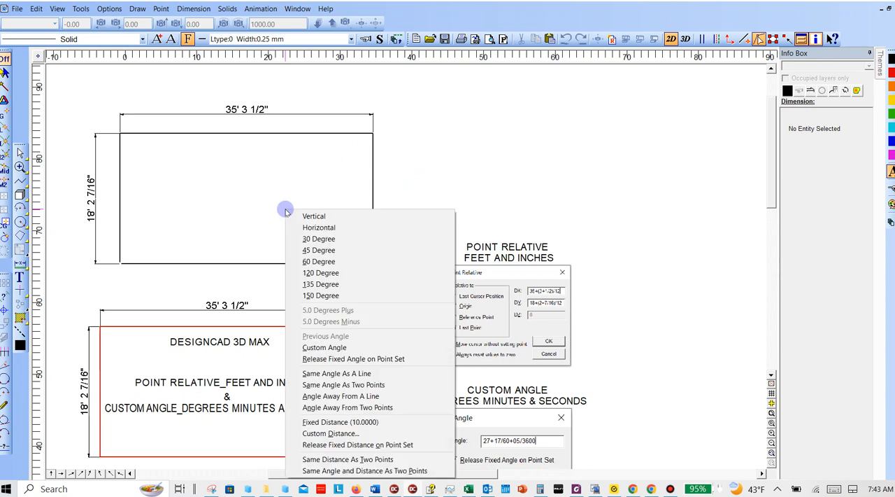
left_click(353, 384)
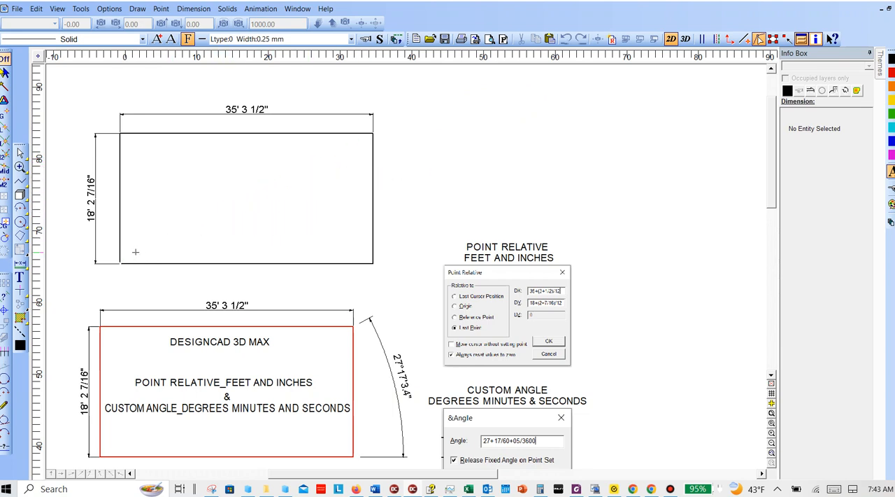
- Draw a diagonal from the black rectangle's lower-left corner at custom angle 27+17/60+3.4/3600, and use Trim to extend it to the right edge
right_click(197, 226)
key("c")
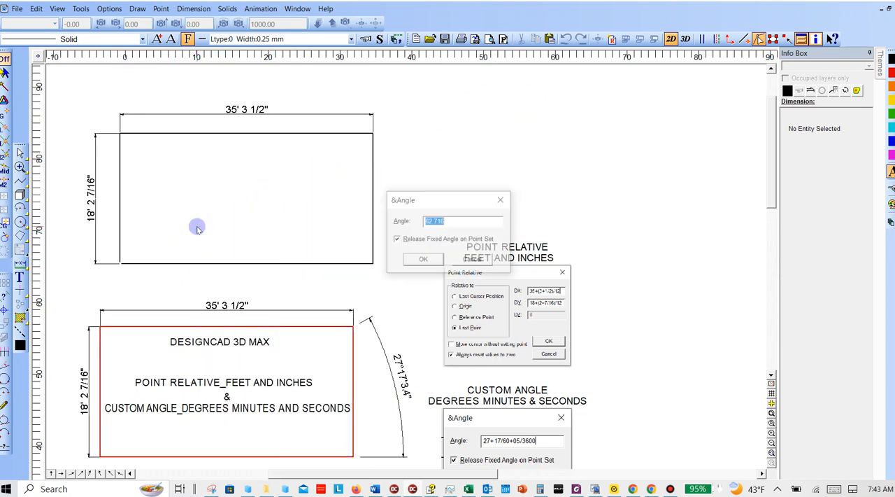
type("2")
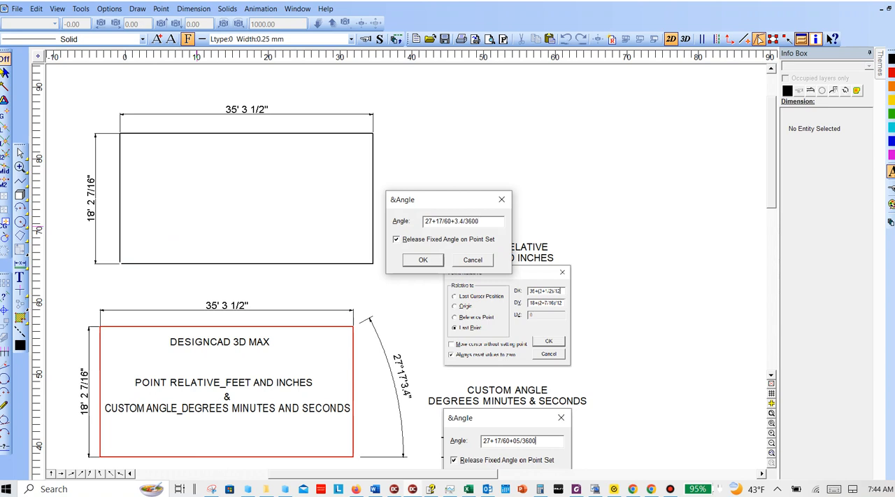
left_click(423, 260)
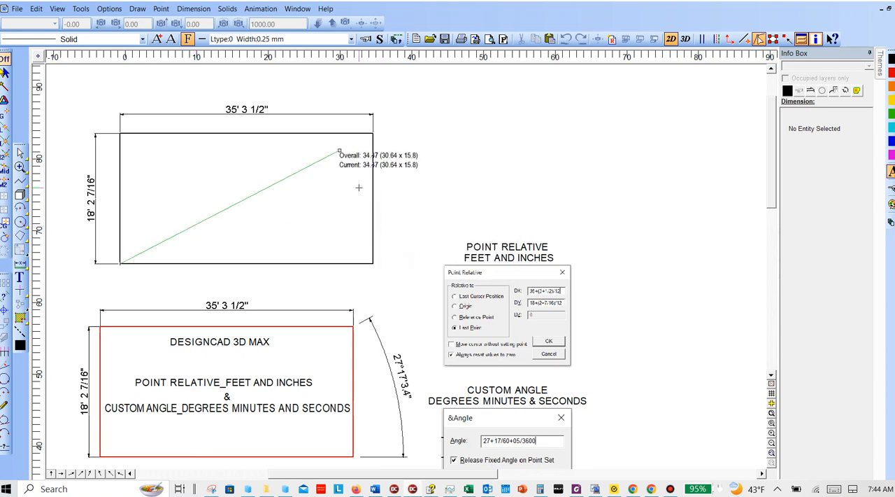
left_click(368, 156)
key("t")
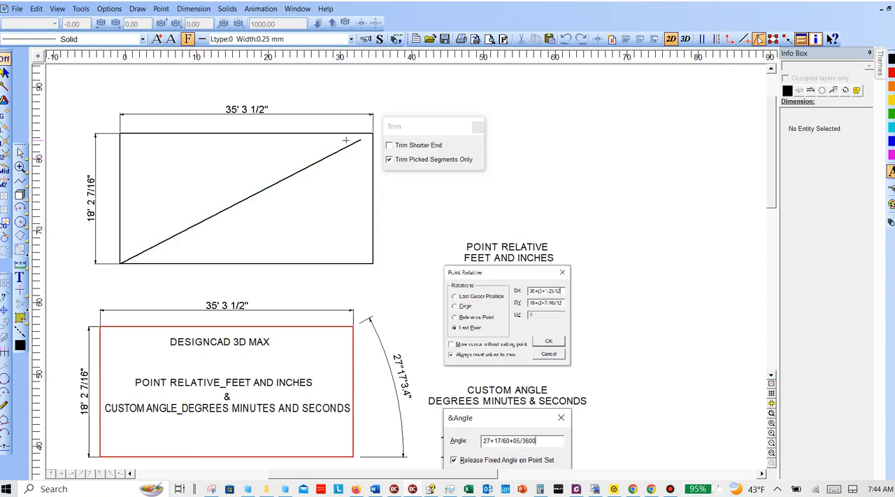
left_click(373, 135)
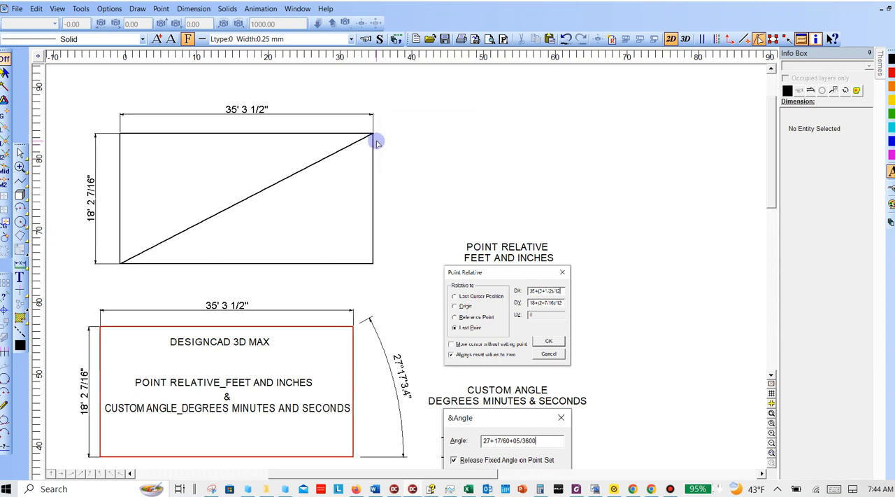
- Examine closely how the diagonal's end meets the black rectangle's upper-right corner
key("w")
left_click(366, 122)
left_click(380, 140)
key("w")
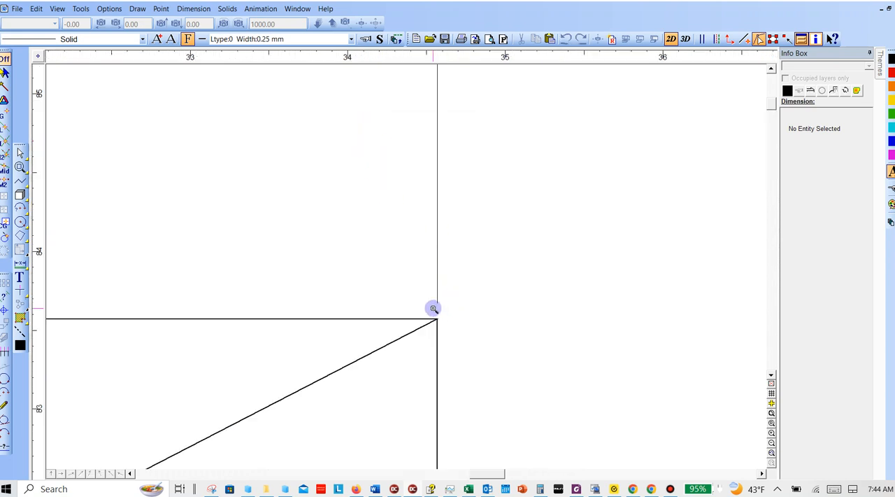
left_click(433, 309)
left_click(444, 331)
key("w")
left_click(390, 223)
left_click(429, 255)
key("w")
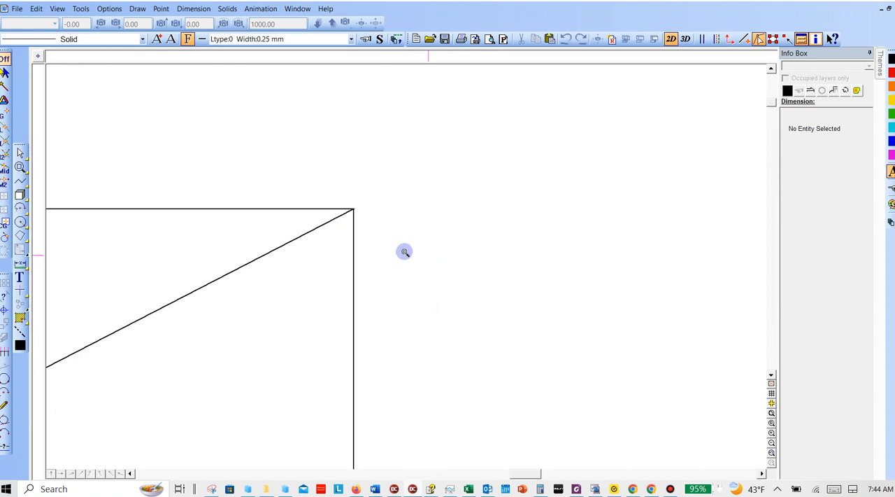
left_click(347, 199)
left_click(362, 222)
key("w")
left_click(382, 226)
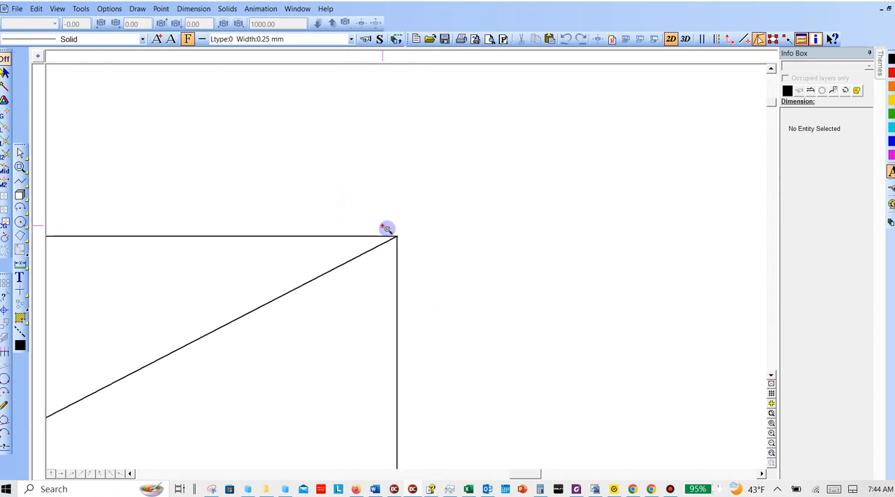
left_click(405, 253)
key("w")
left_click(408, 224)
left_click(438, 256)
key("w")
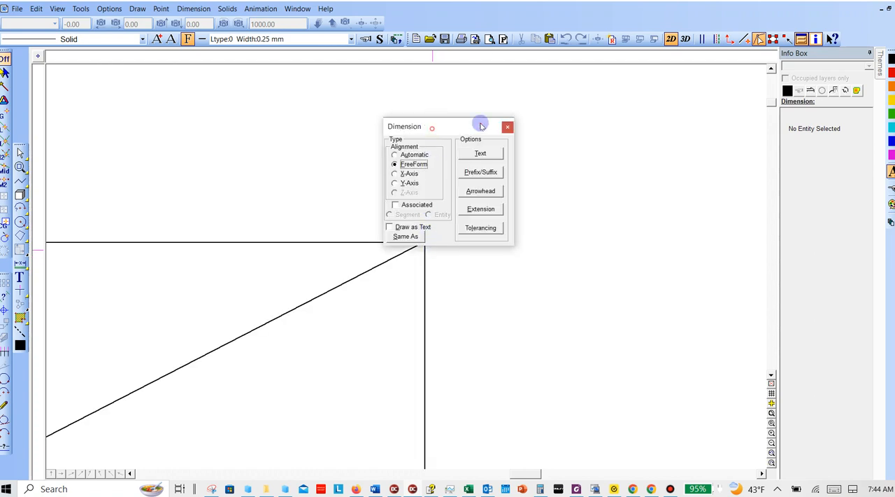
left_click_drag(480, 124, 607, 126)
left_click(423, 243)
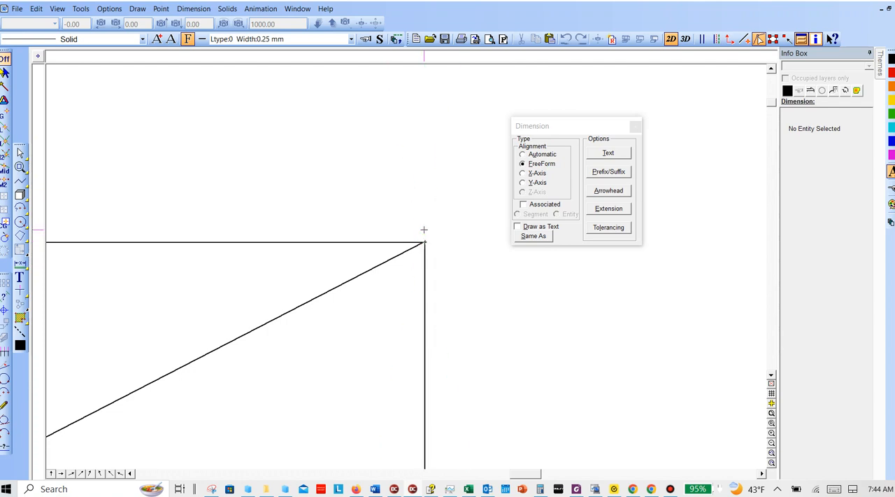
scroll(552, 205, "down", 4)
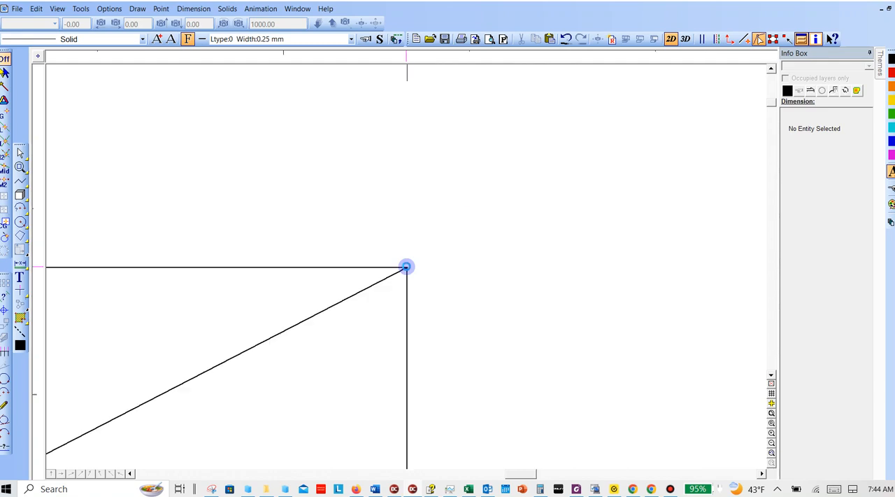
- Review the reference Point Relative and Custom Angle entries beside the drawing, and compare them with the dimensioned red and black rectangles
scroll(407, 267, "up", 5)
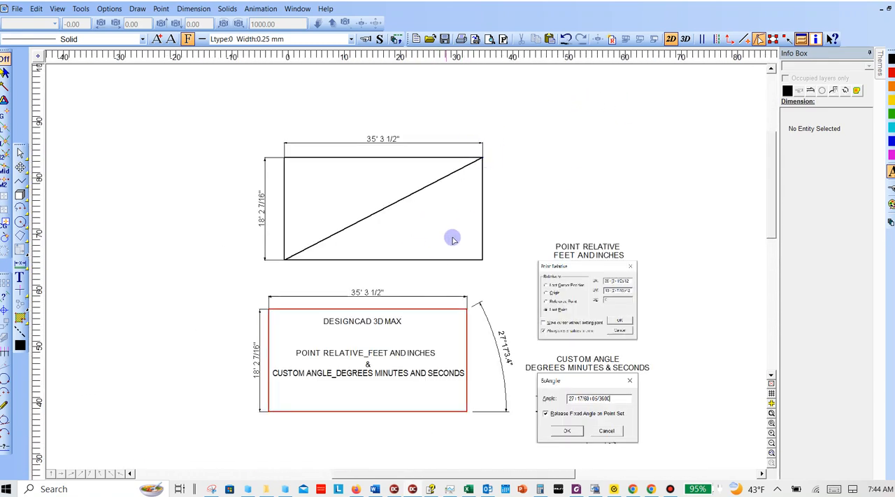
middle_click_drag(449, 241, 397, 215)
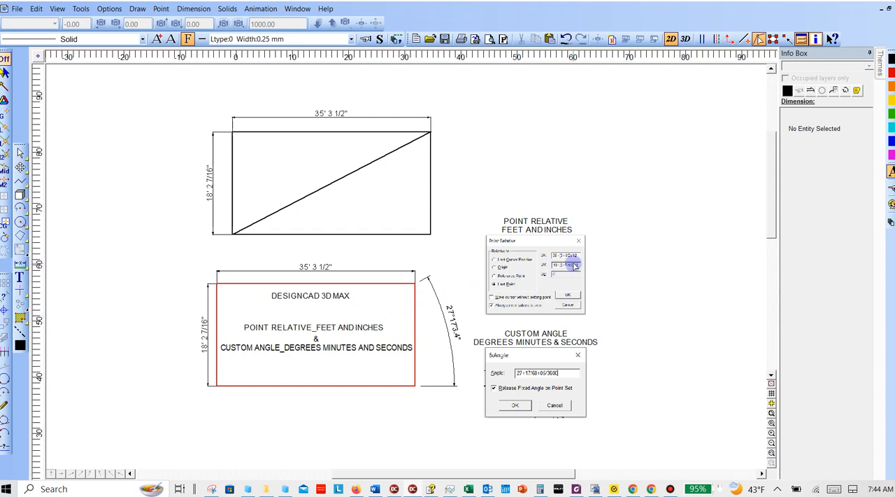
key("w")
left_click(448, 204)
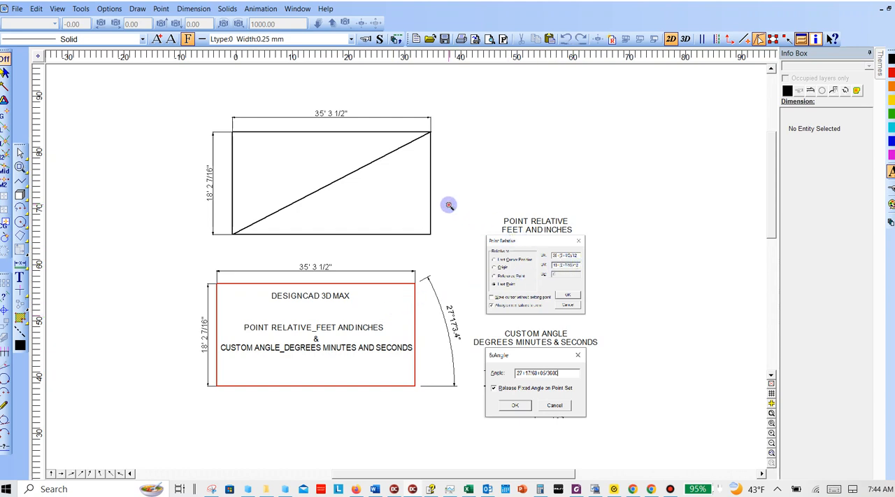
left_click(641, 422)
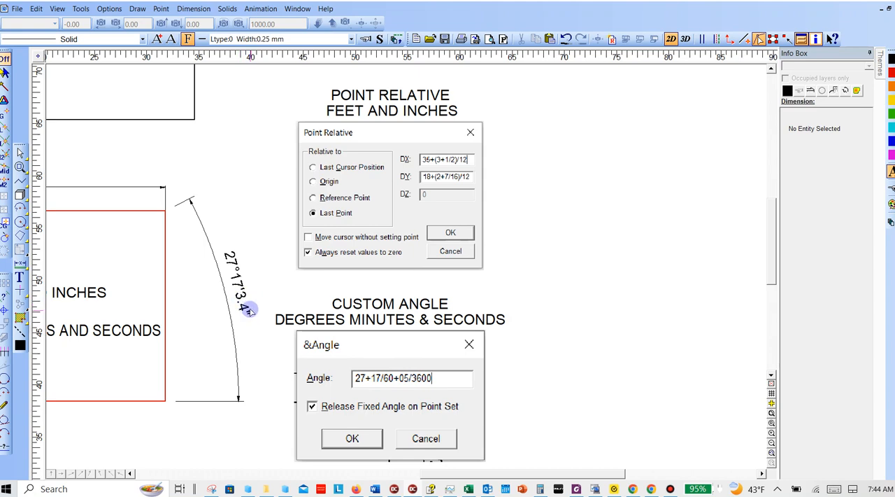
middle_click_drag(244, 212, 370, 189)
scroll(488, 341, "down", 2)
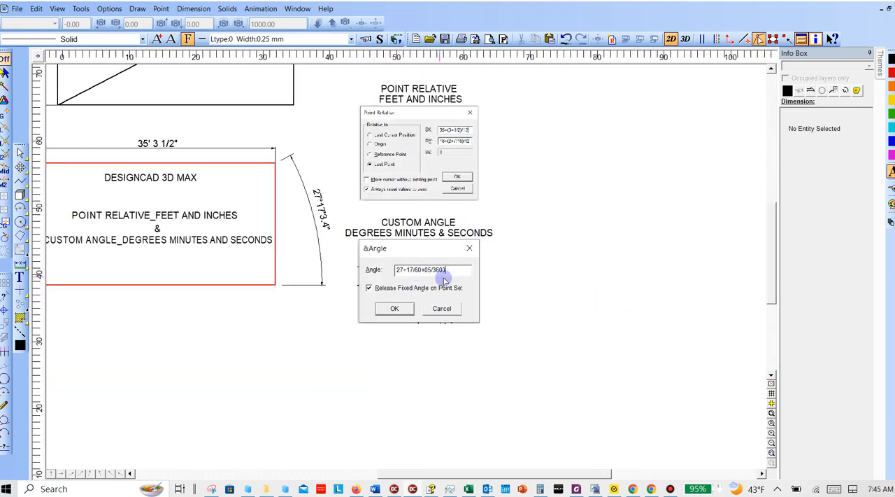
scroll(447, 215, "up", 1)
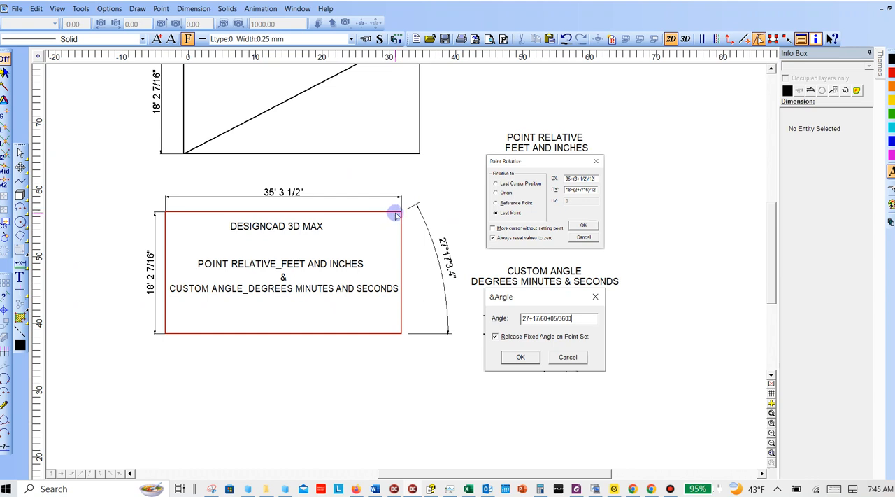
scroll(395, 216, "up", 1)
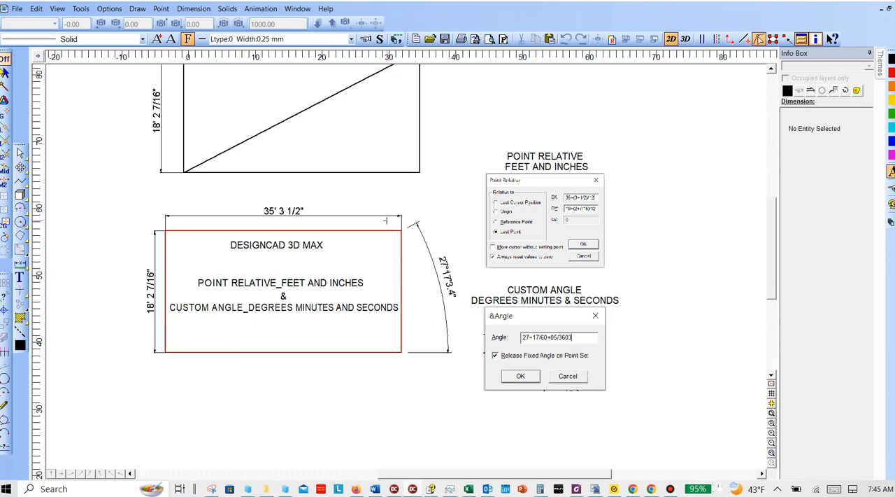
scroll(510, 106, "up", 3)
scroll(509, 110, "up", 1)
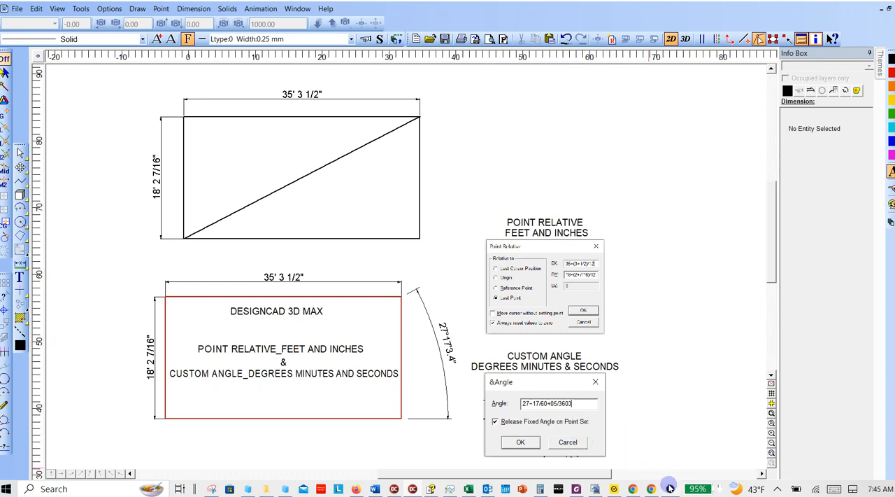
mouse_move(670, 487)
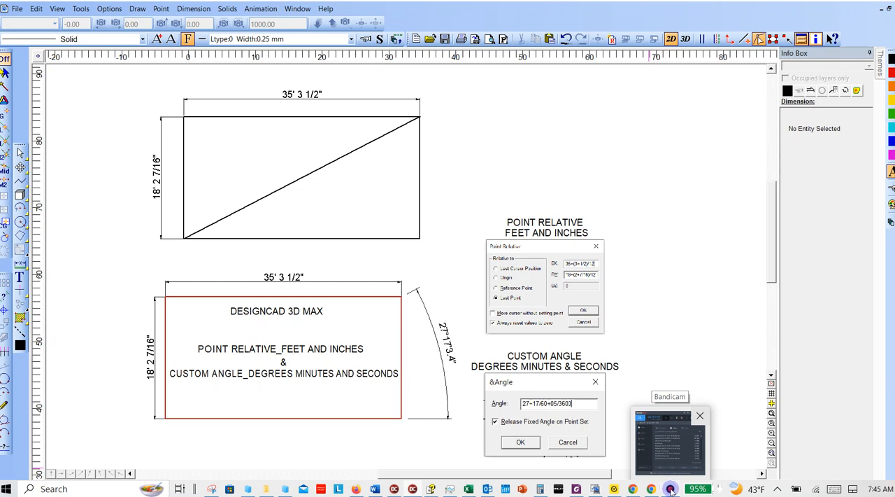
left_click(670, 489)
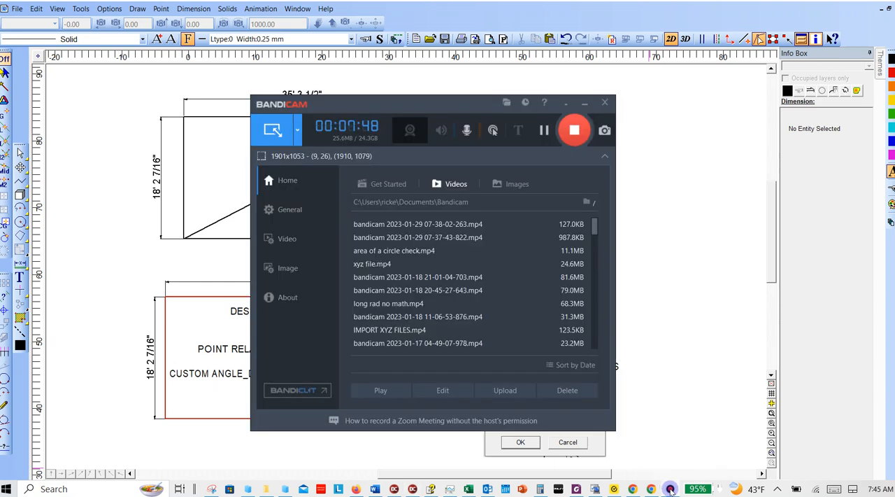